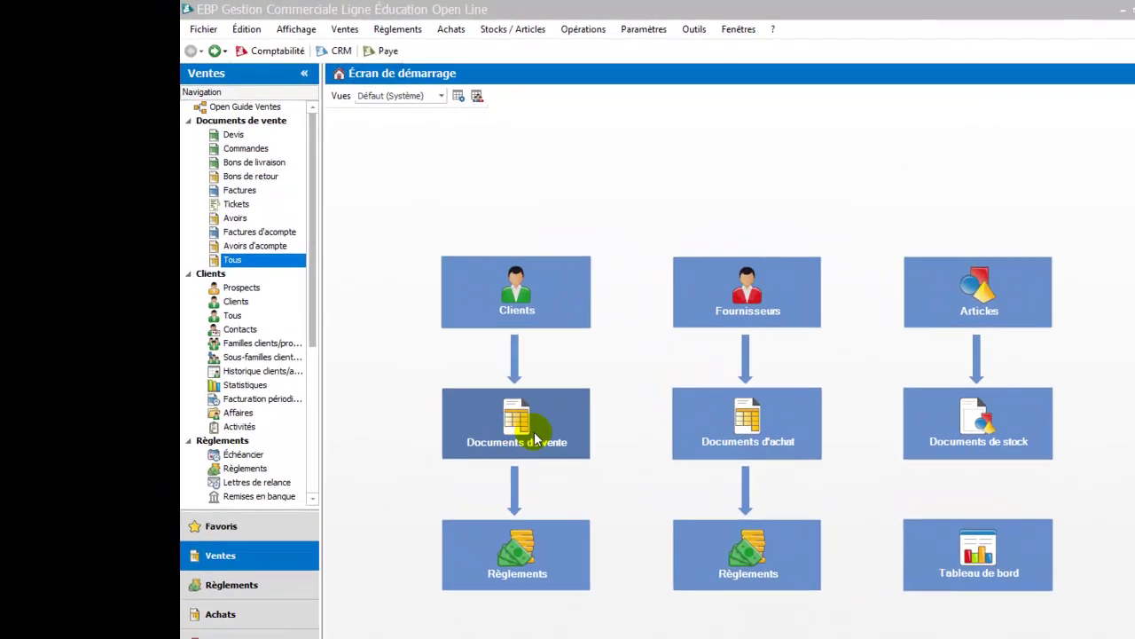
left_click(533, 429)
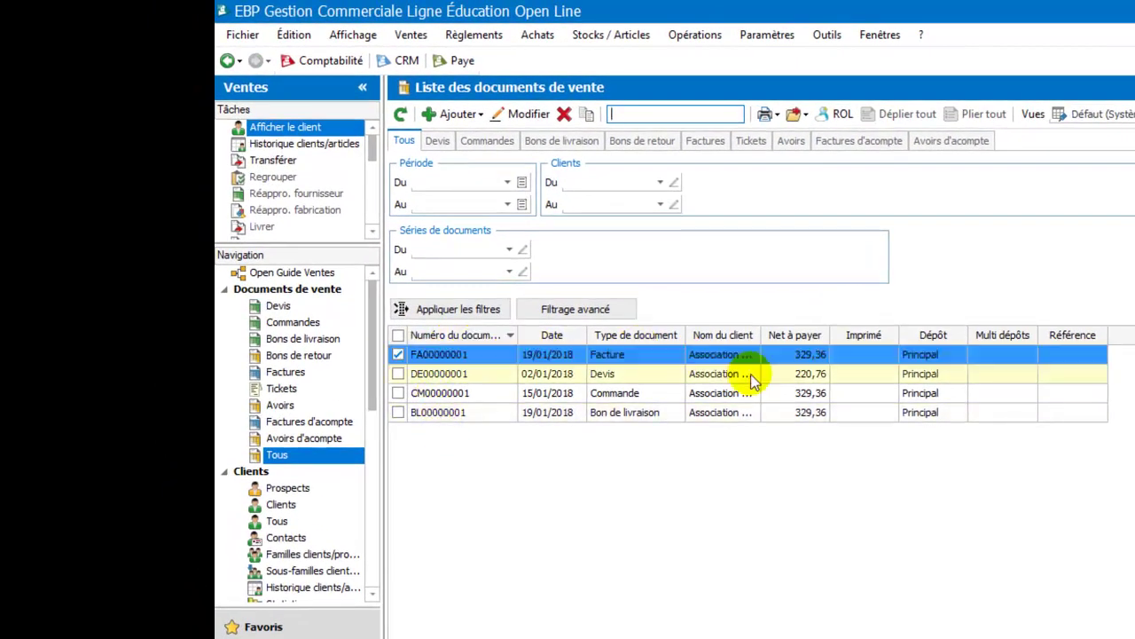
right_click(431, 359)
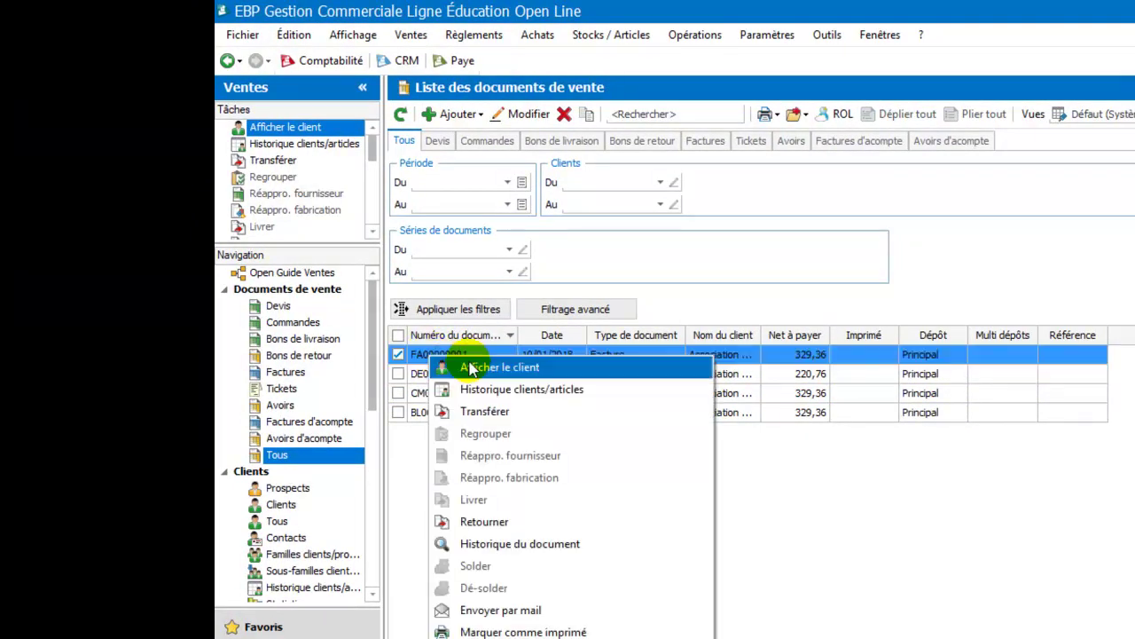
left_click(496, 417)
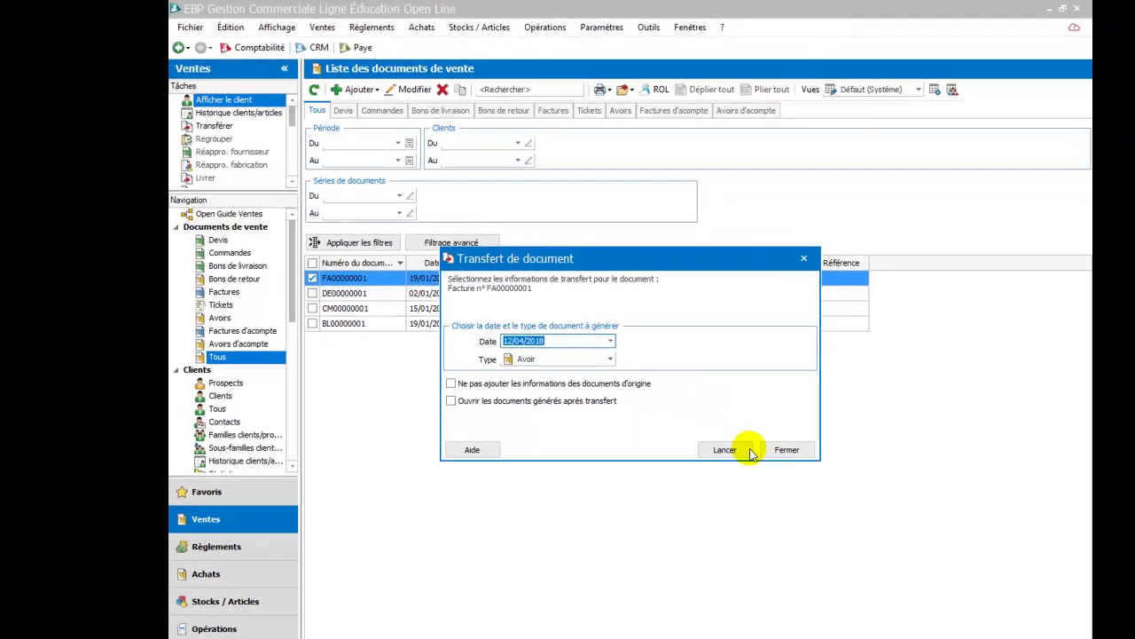
left_click(922, 573)
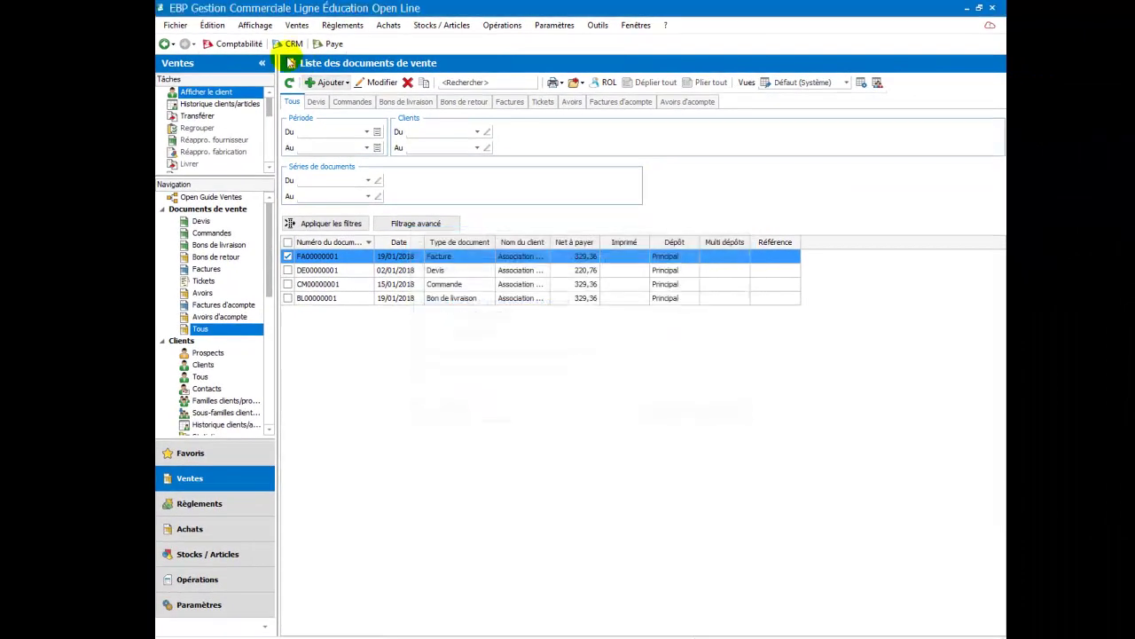
left_click(164, 44)
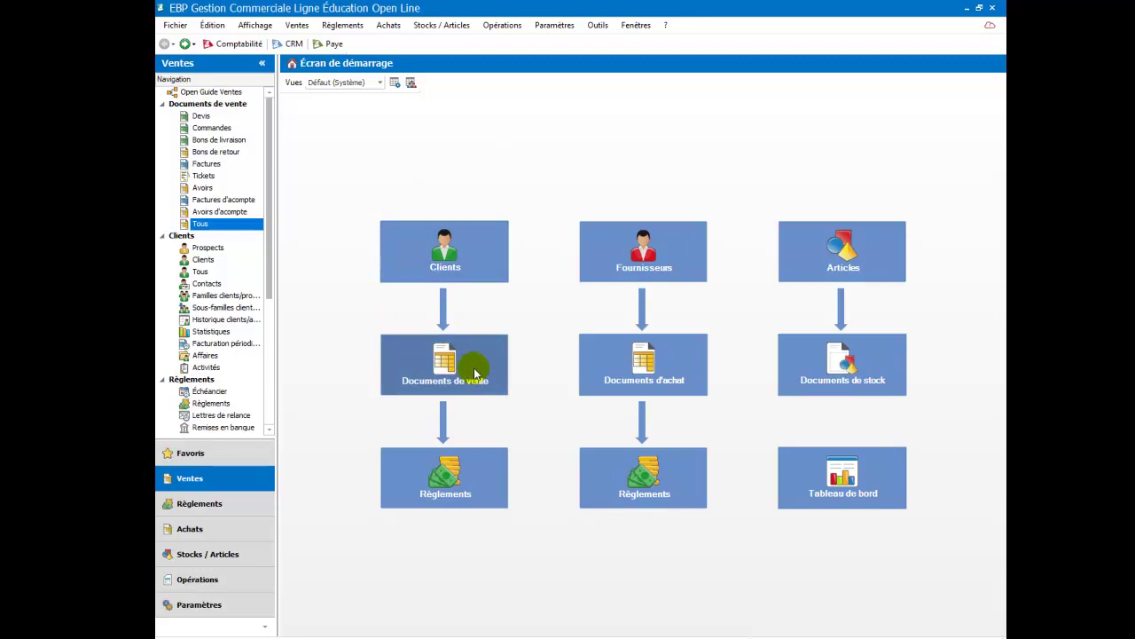
Step: Create a new return note (Bon de retour) from the list of sales documents
left_click(475, 370)
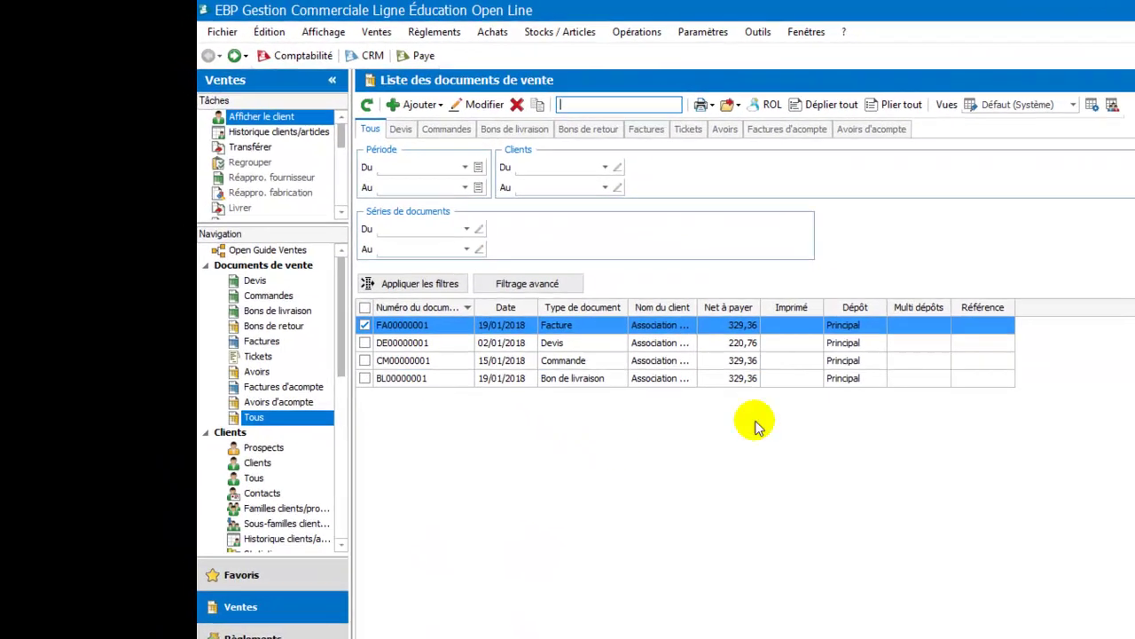
left_click(433, 110)
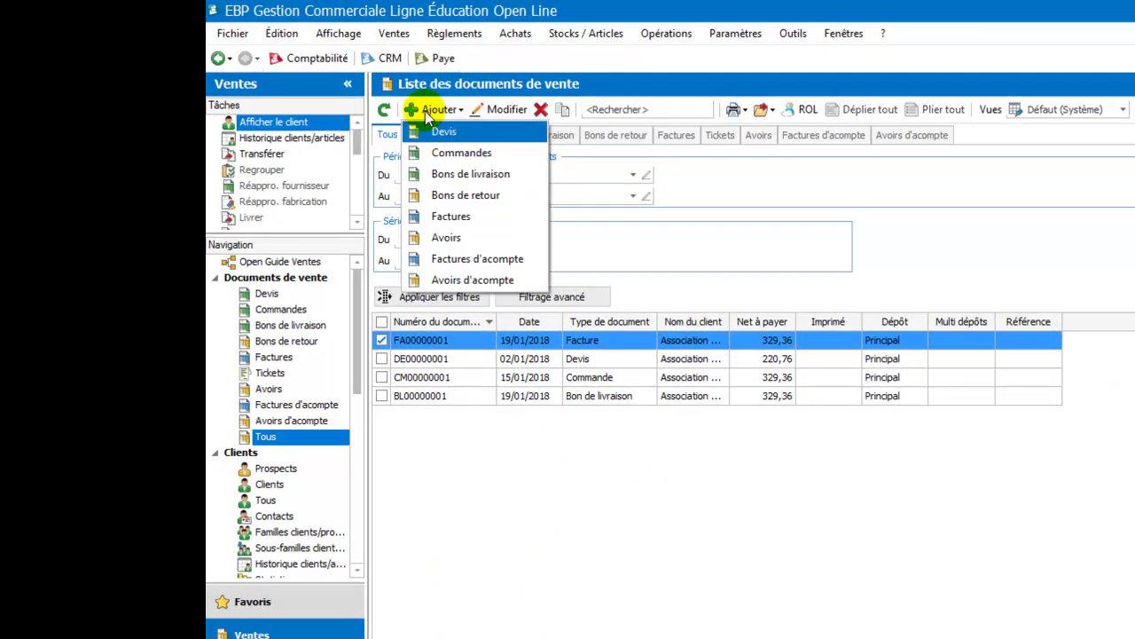
left_click(442, 195)
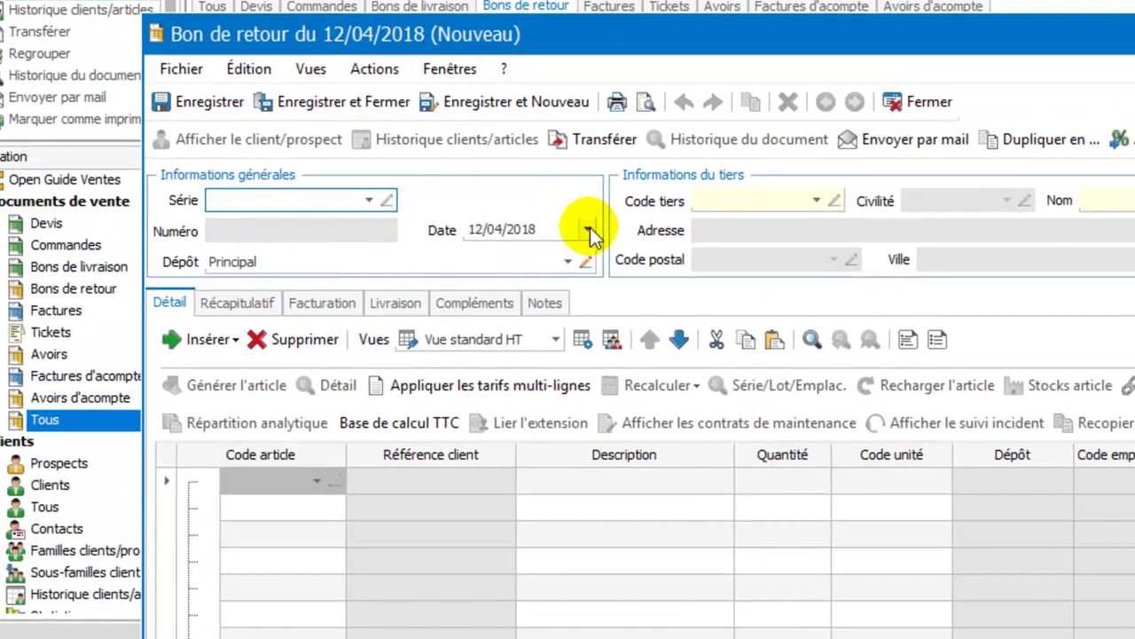
Step: Date the return note 23/01/2018 and select Association Promotion du Commerce Équitable de l'Yonne as its customer
left_click(487, 219)
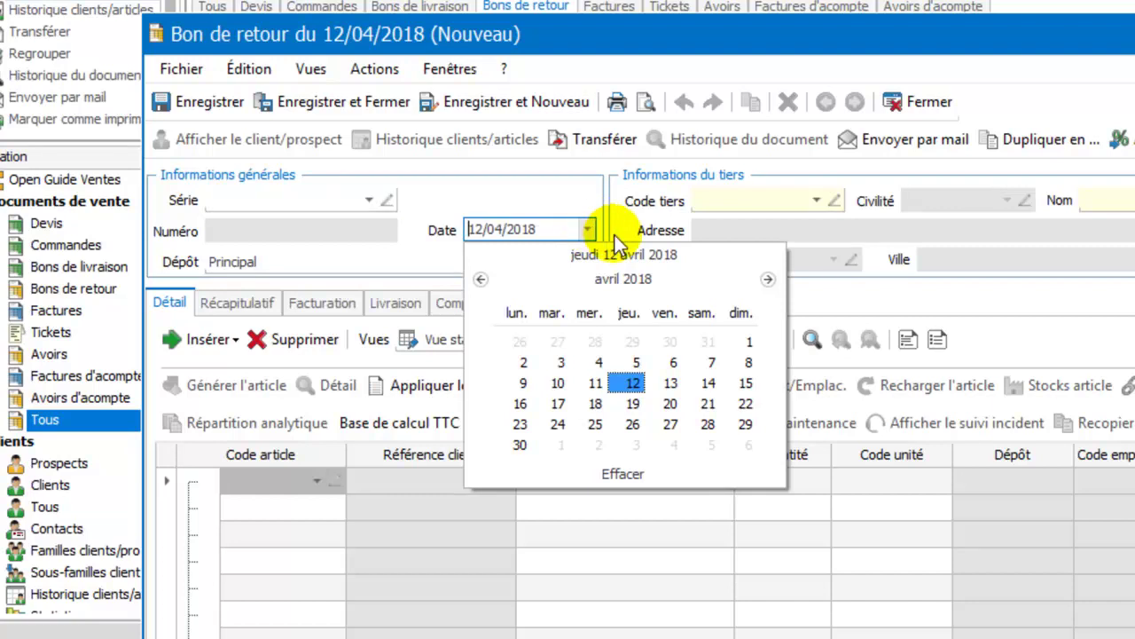
left_click(480, 279)
left_click(479, 280)
left_click(480, 279)
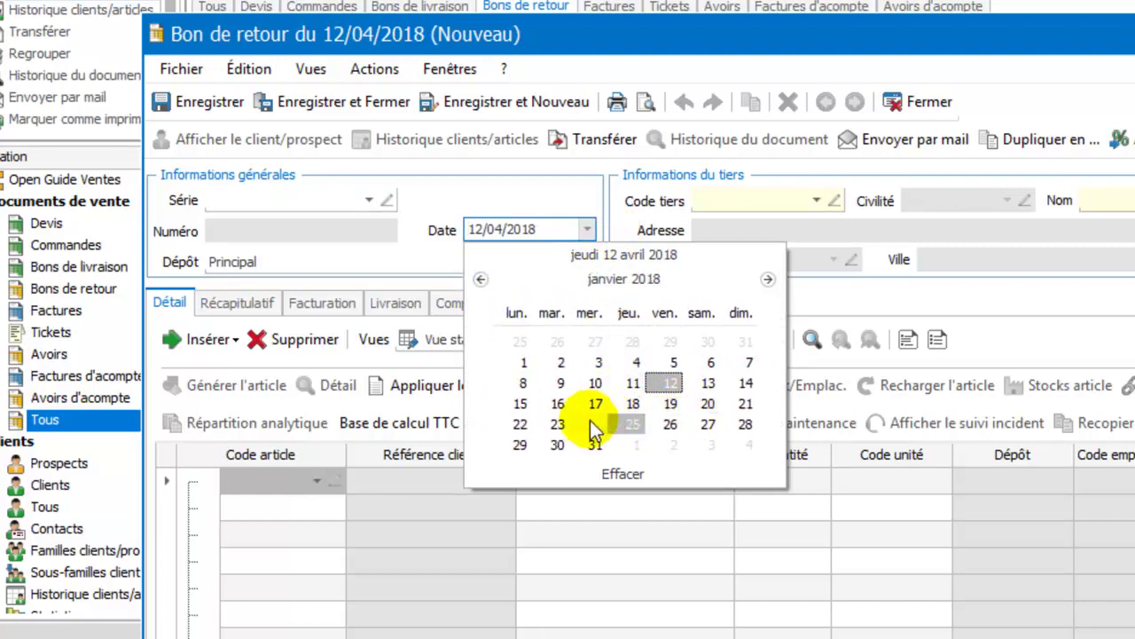
left_click(559, 424)
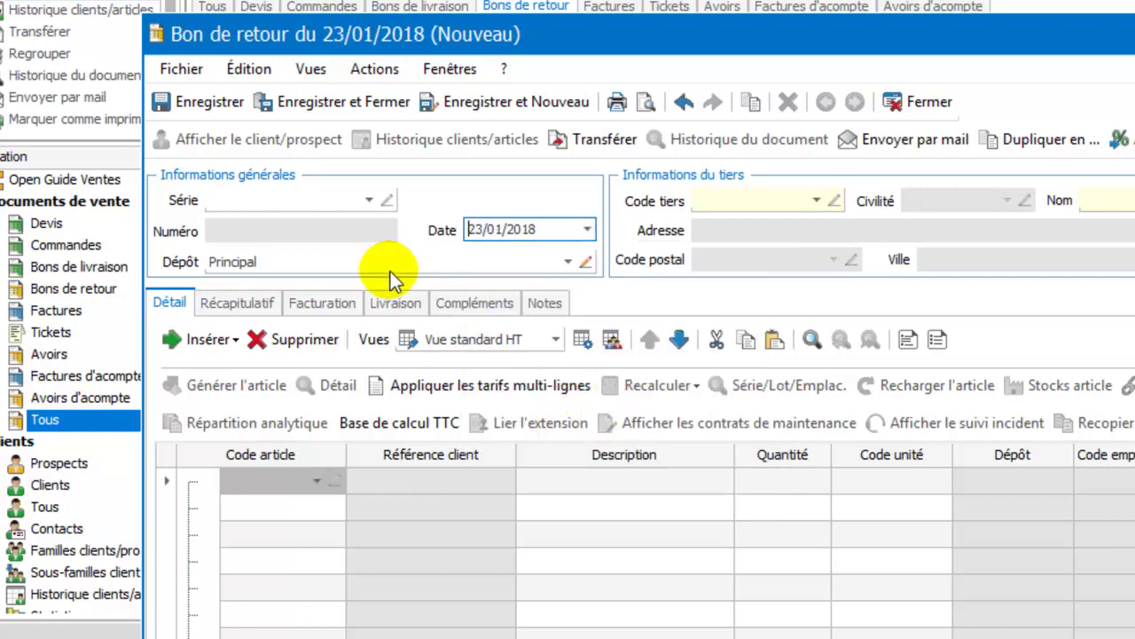
left_click(815, 199)
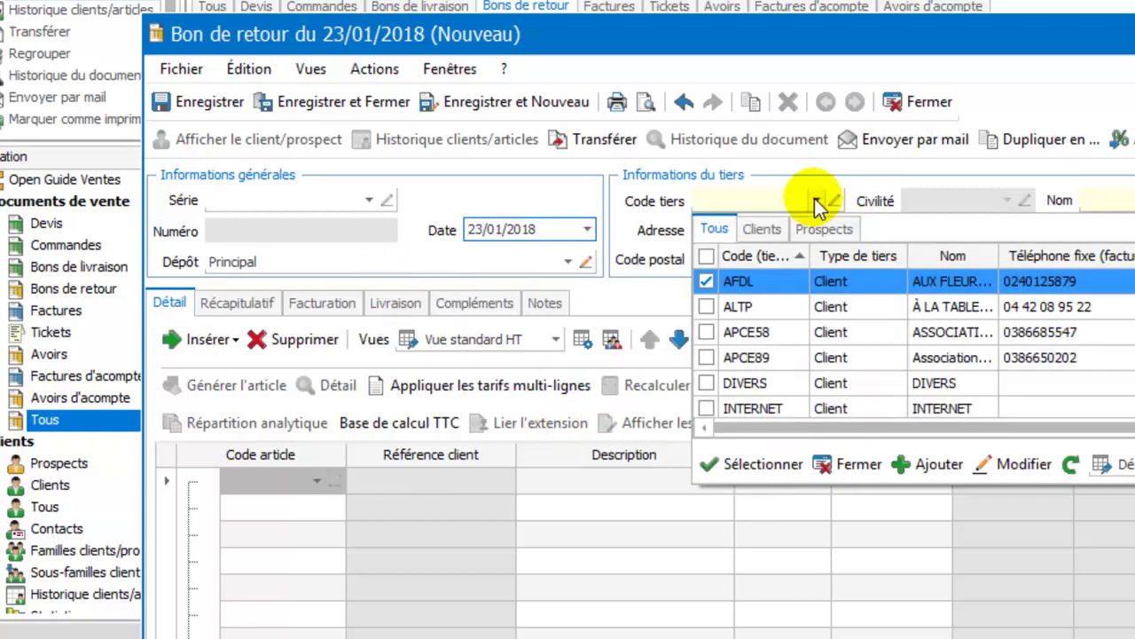
left_click(770, 359)
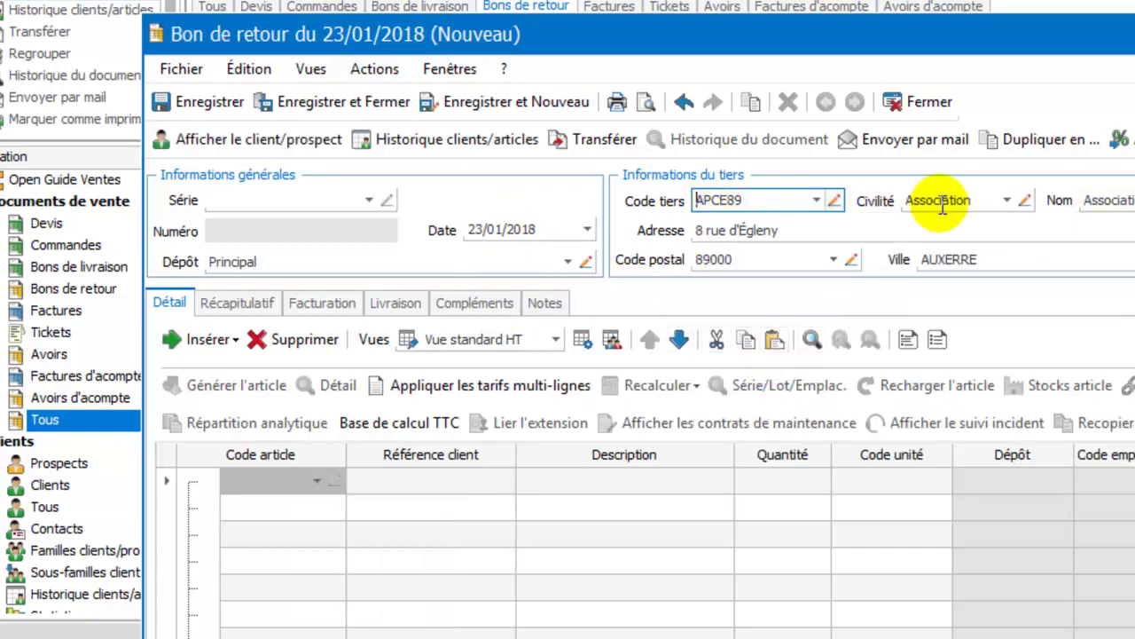
Step: Add article KALI to the first line of the return note with a quantity of 3
left_click(265, 482)
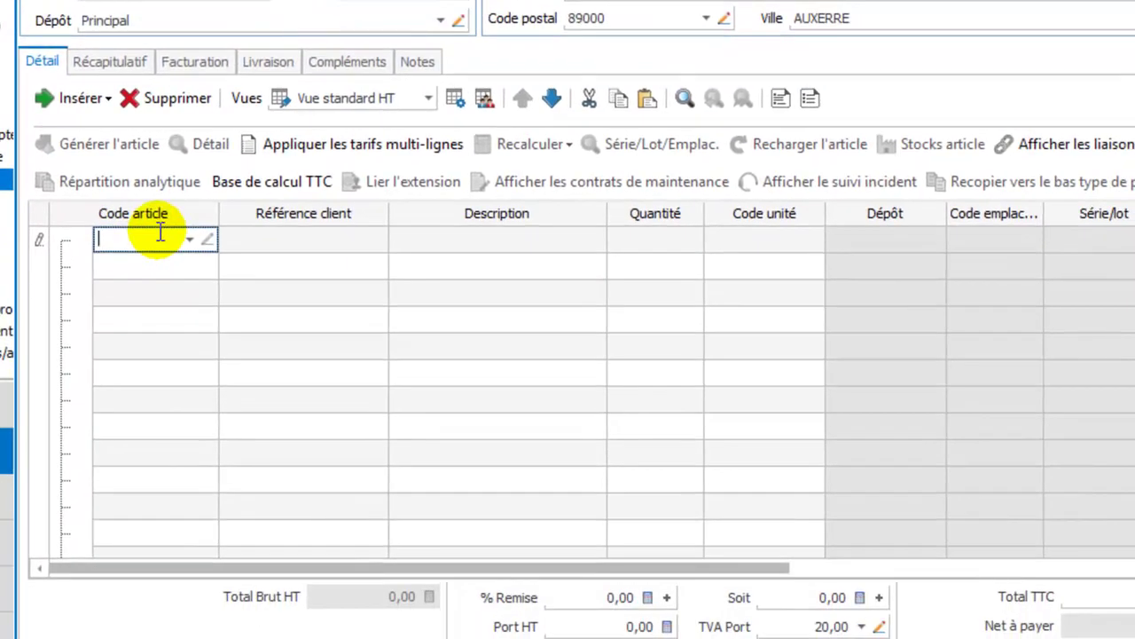
type("k")
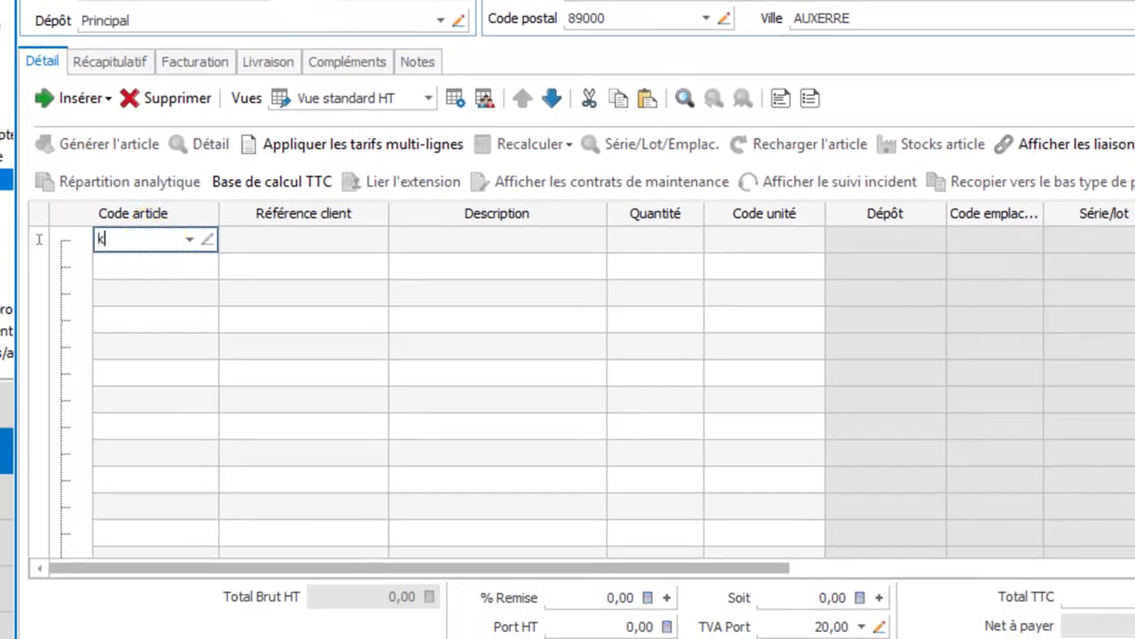
type("ali")
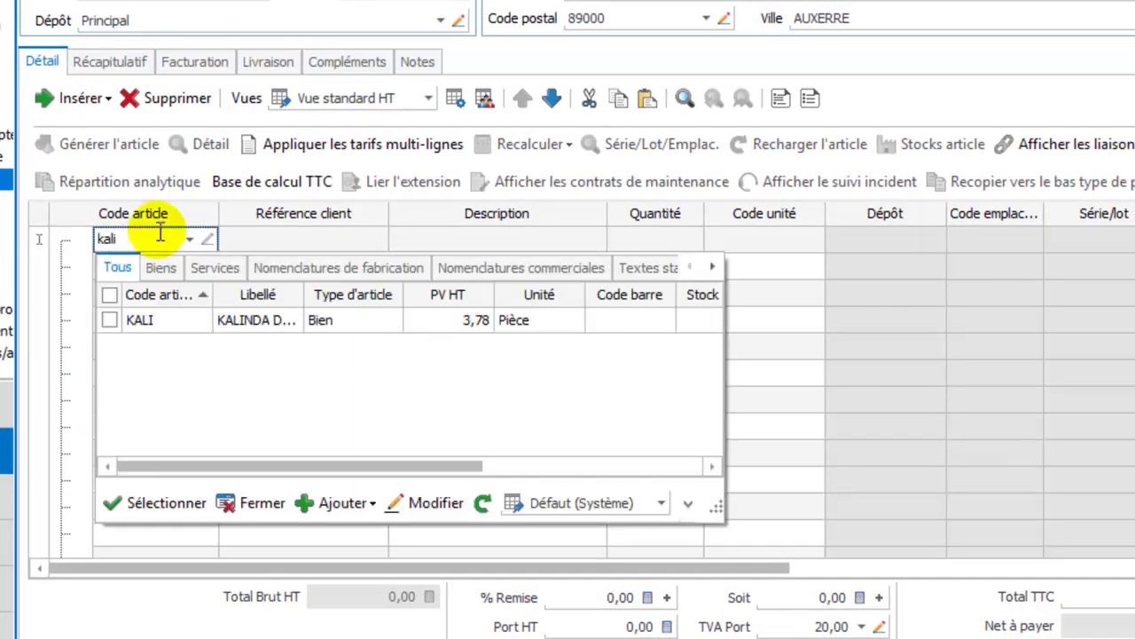
double_click(210, 321)
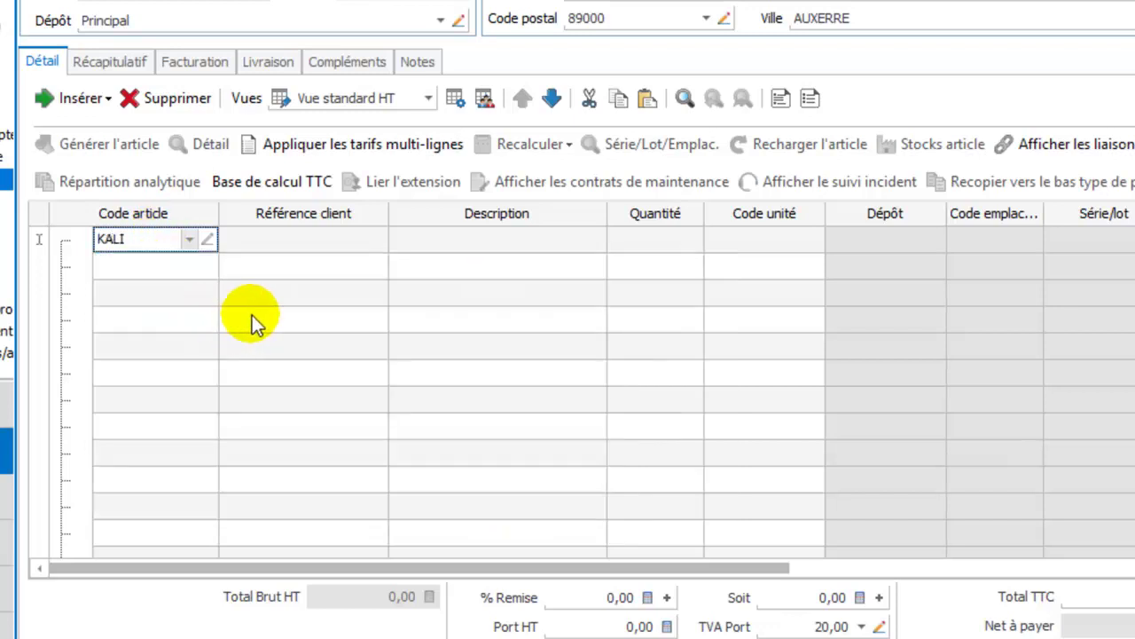
left_click(624, 236)
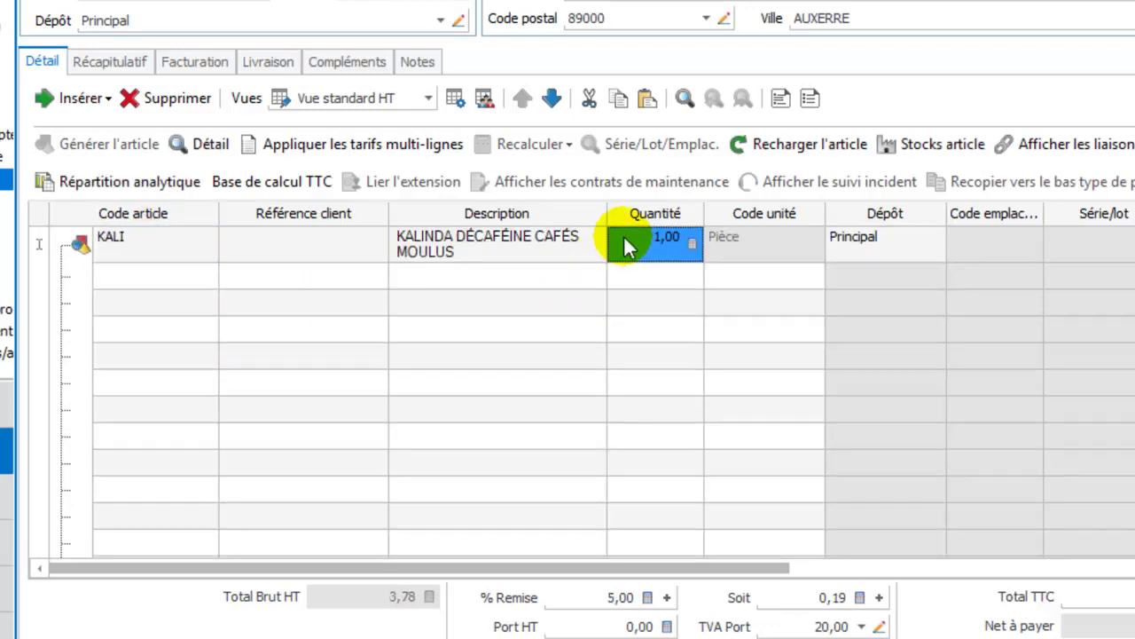
type("3")
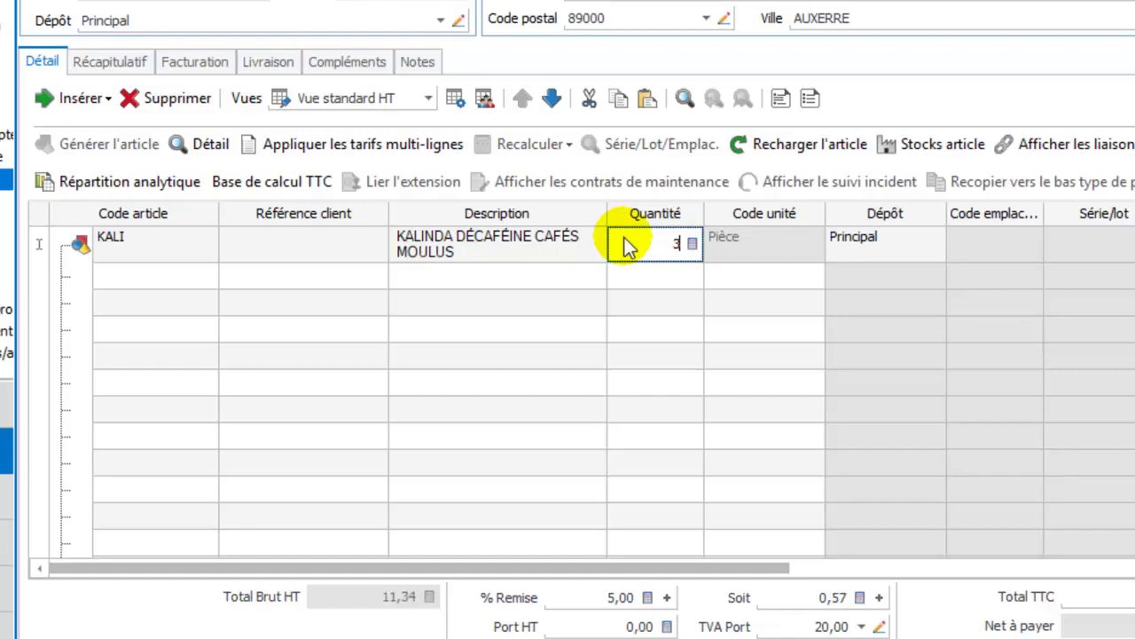
key("Tab")
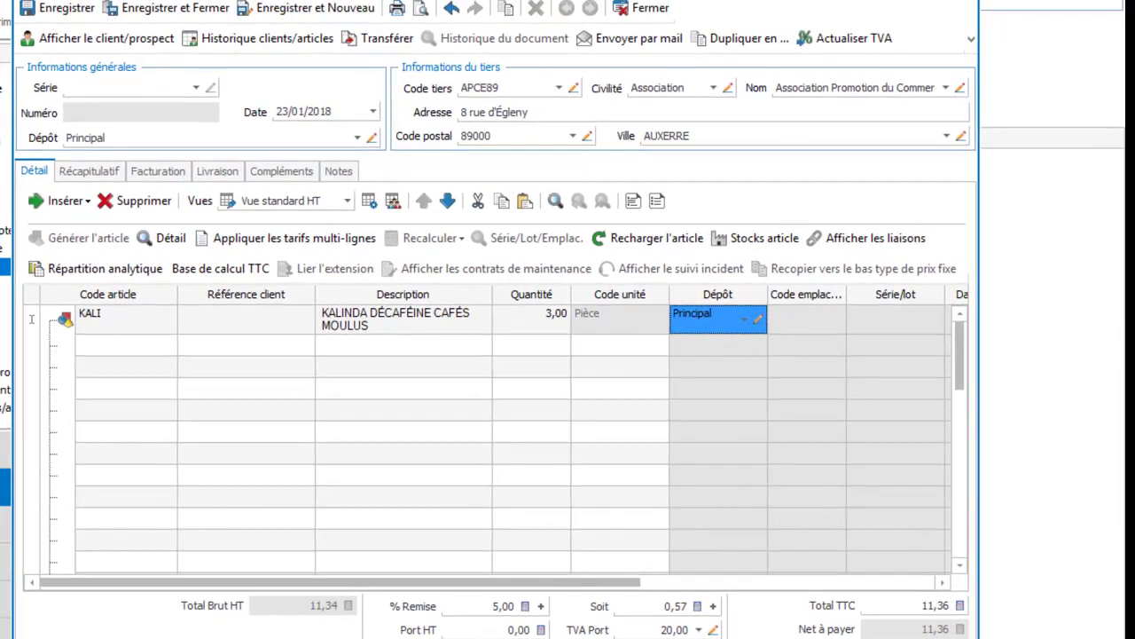
Step: Maximize the return note window and save the return note
left_click(917, 0)
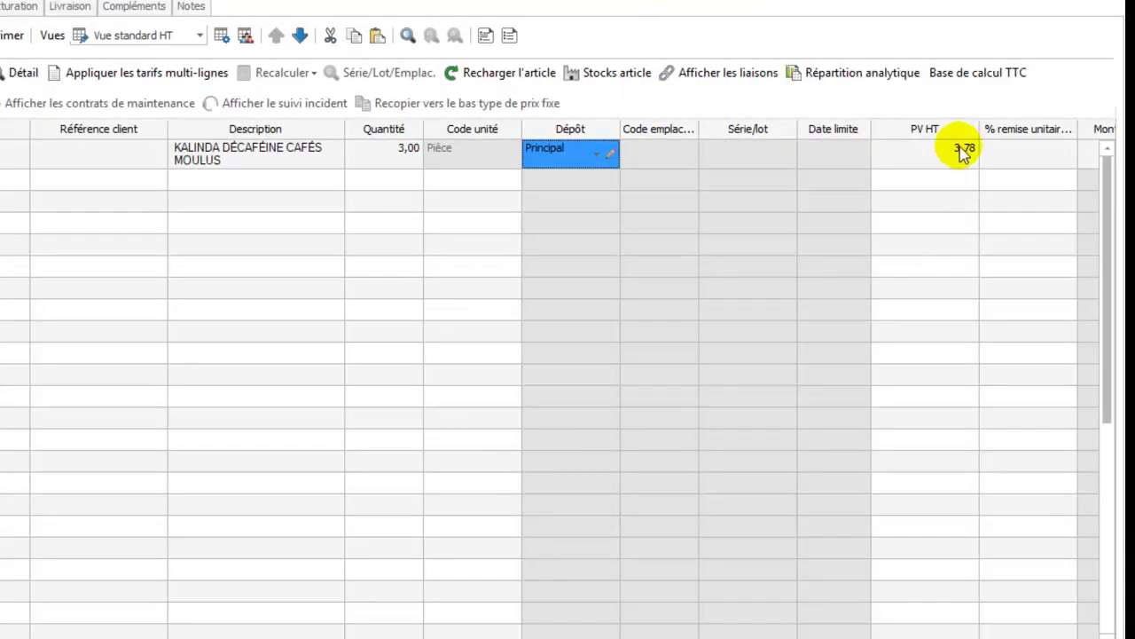
left_click(1015, 157)
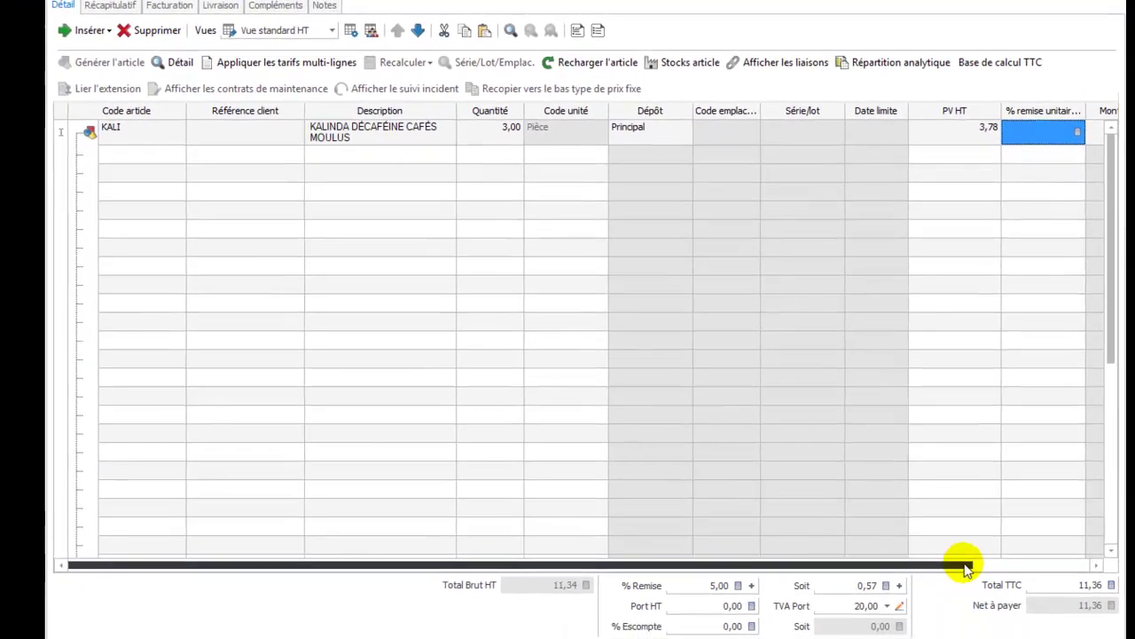
left_click_drag(965, 568, 1078, 566)
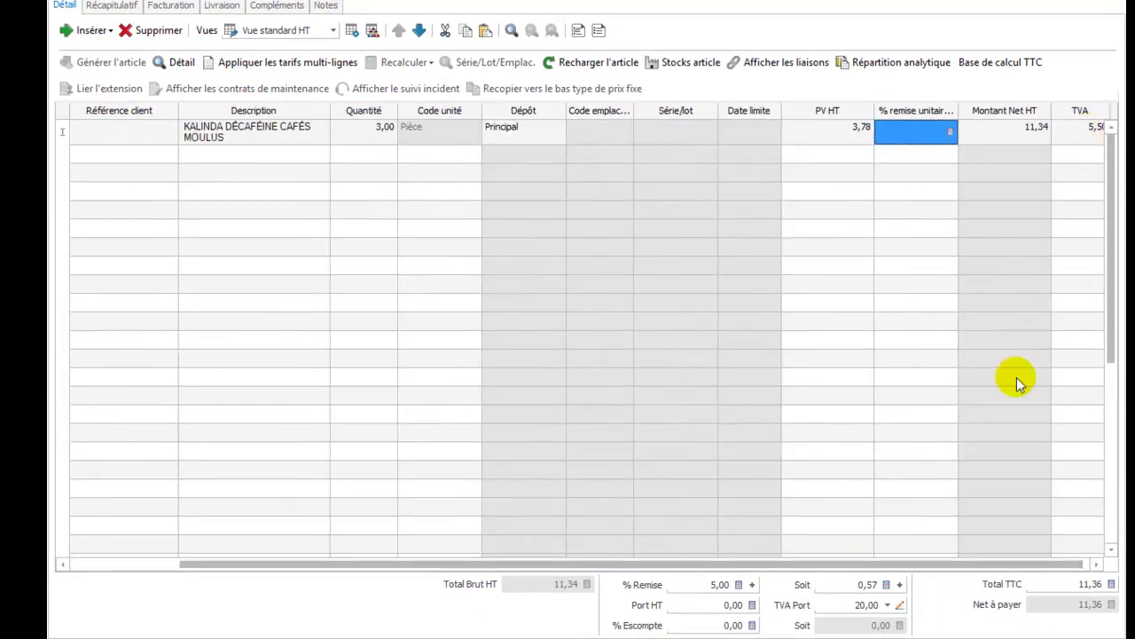
left_click_drag(934, 566, 744, 530)
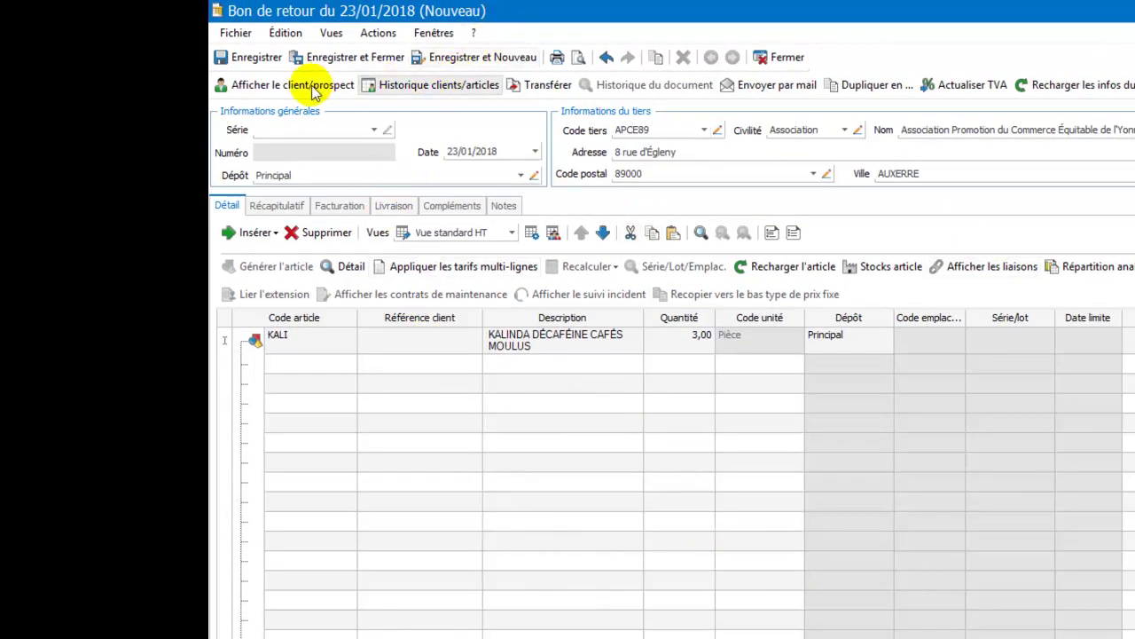
left_click(256, 56)
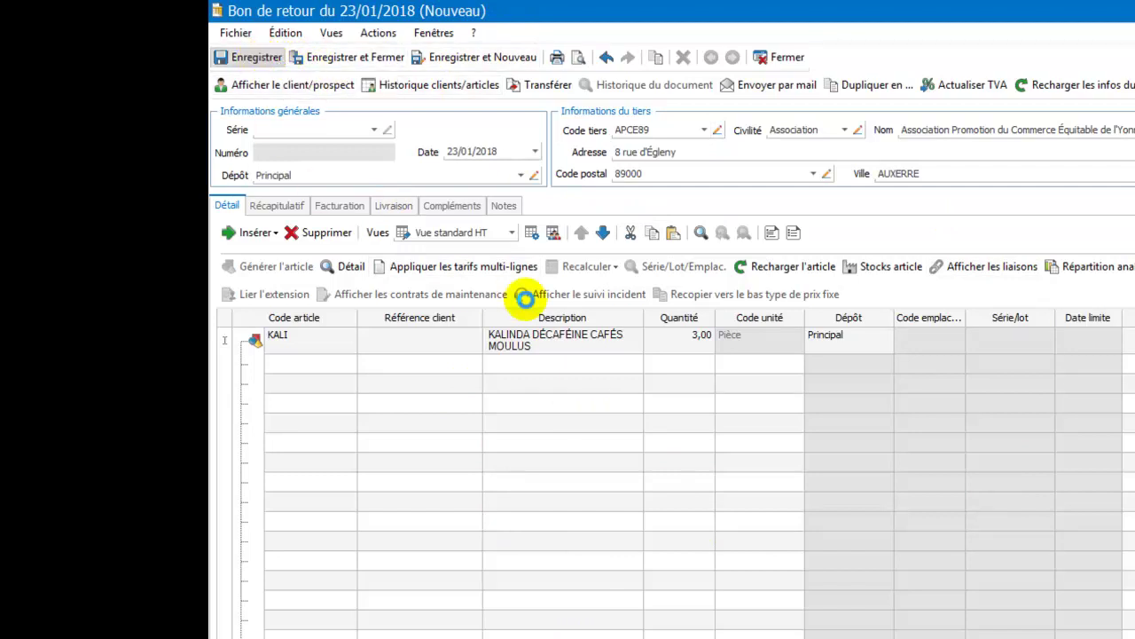
left_click(529, 312)
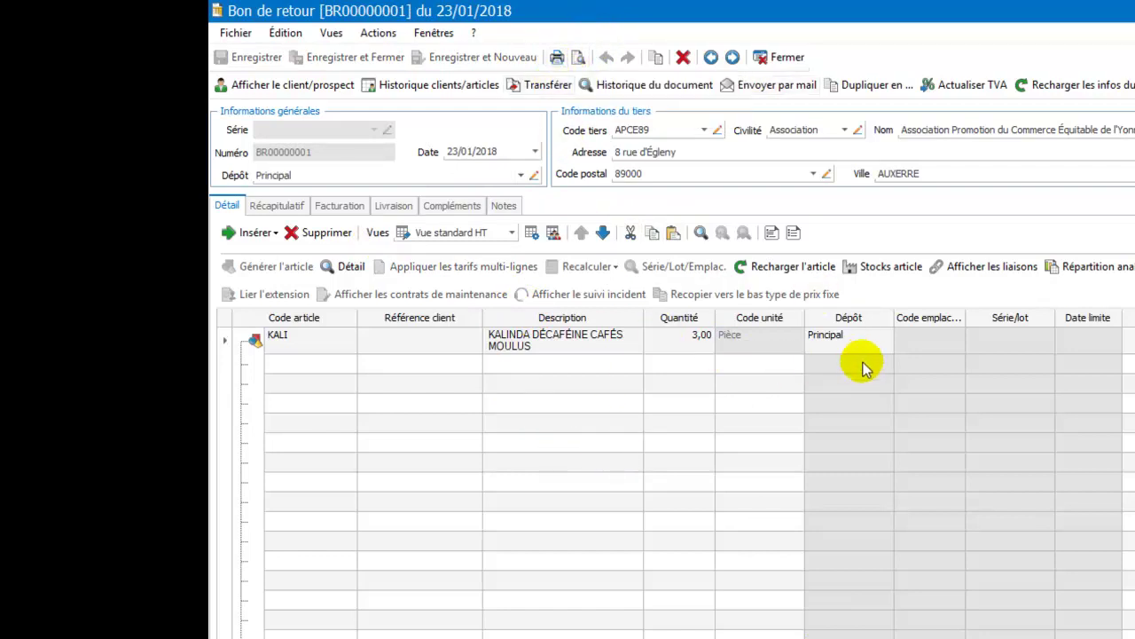
Step: Set up the transfer of the saved return note to a credit note (Avoir) dated 23/01/2018
left_click(552, 86)
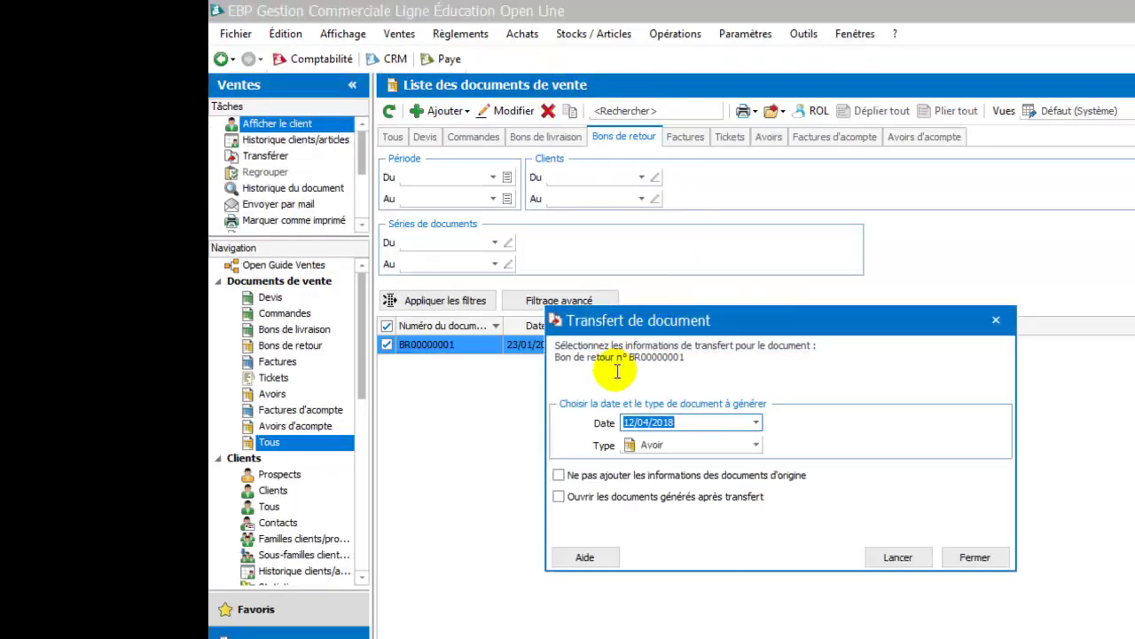
left_click(756, 424)
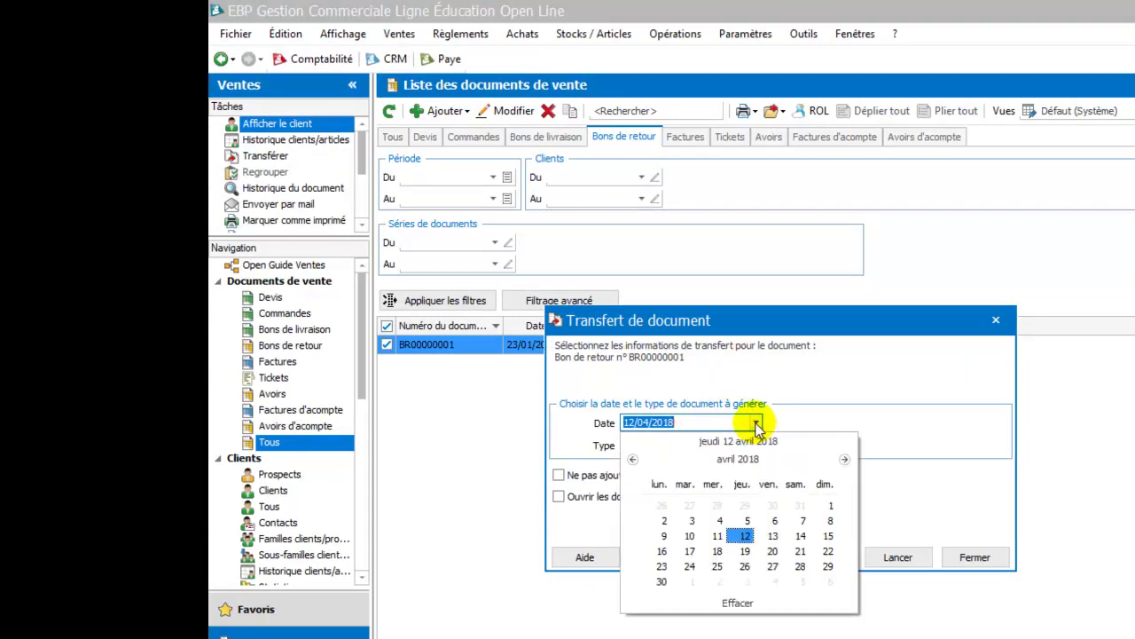
left_click(632, 458)
left_click(633, 458)
left_click(632, 458)
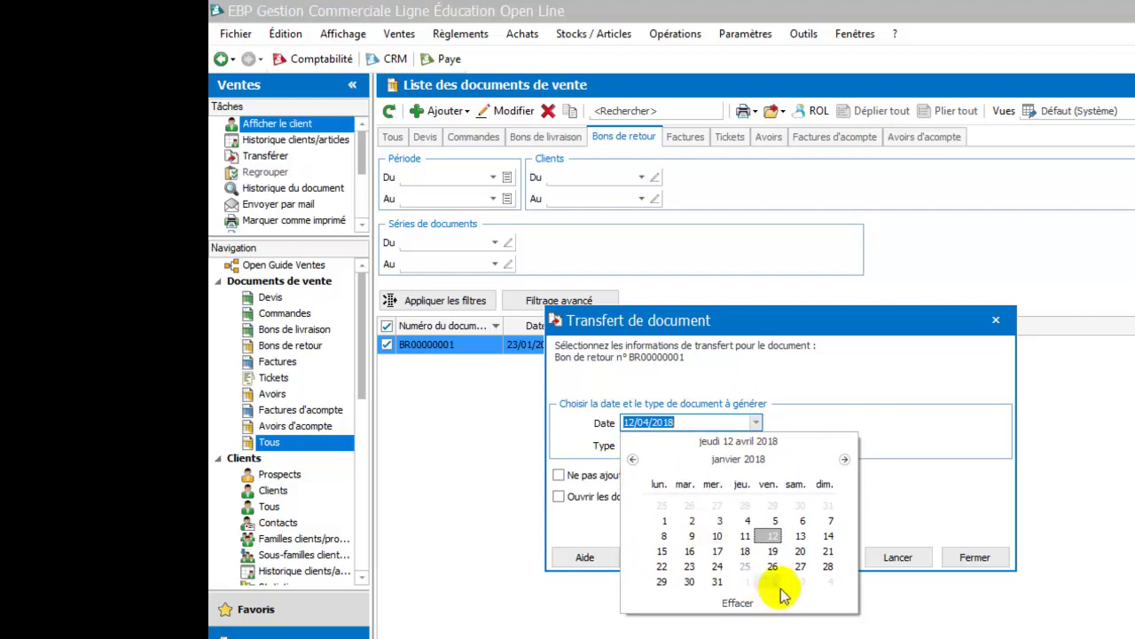
left_click(689, 566)
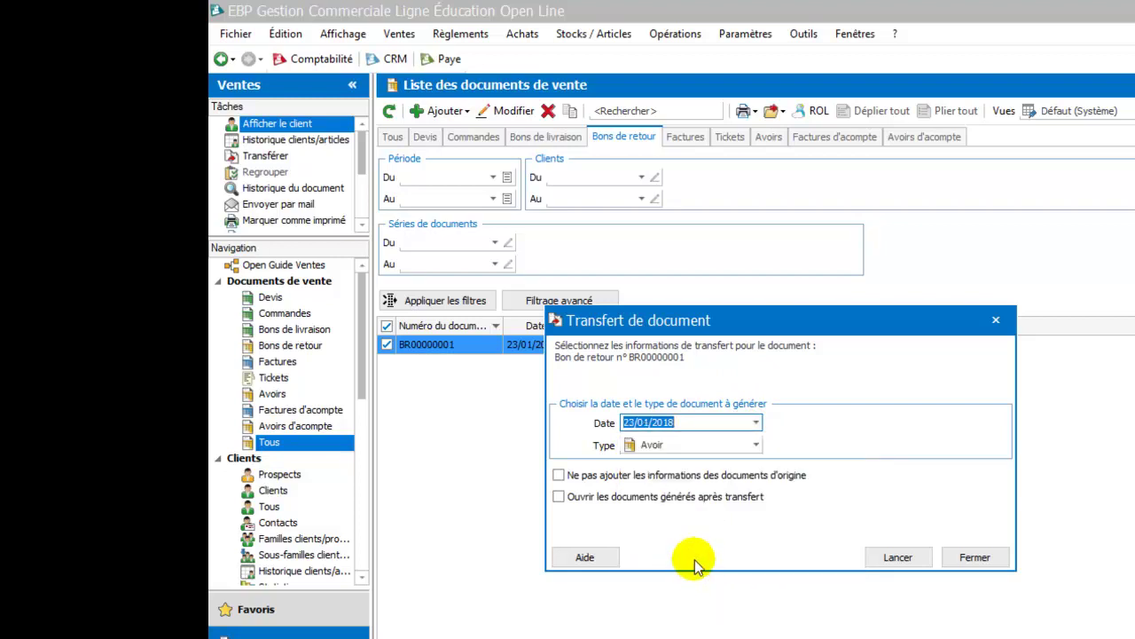
Step: Run the transfer with the generated documents set to open after it, and close the transfer dialog
left_click(559, 496)
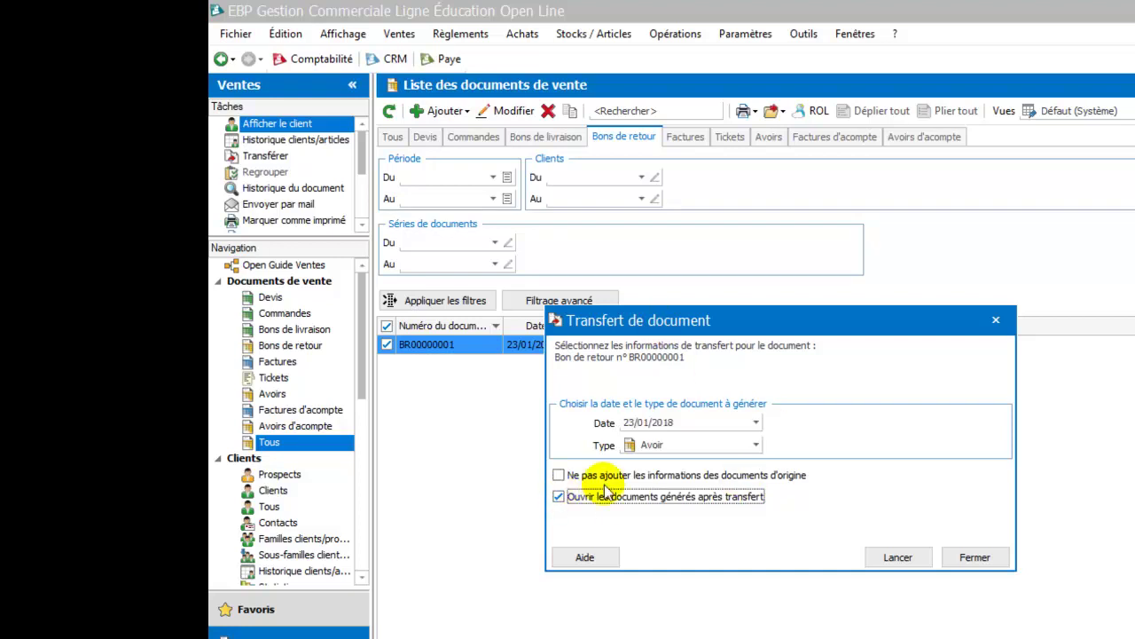
left_click(897, 559)
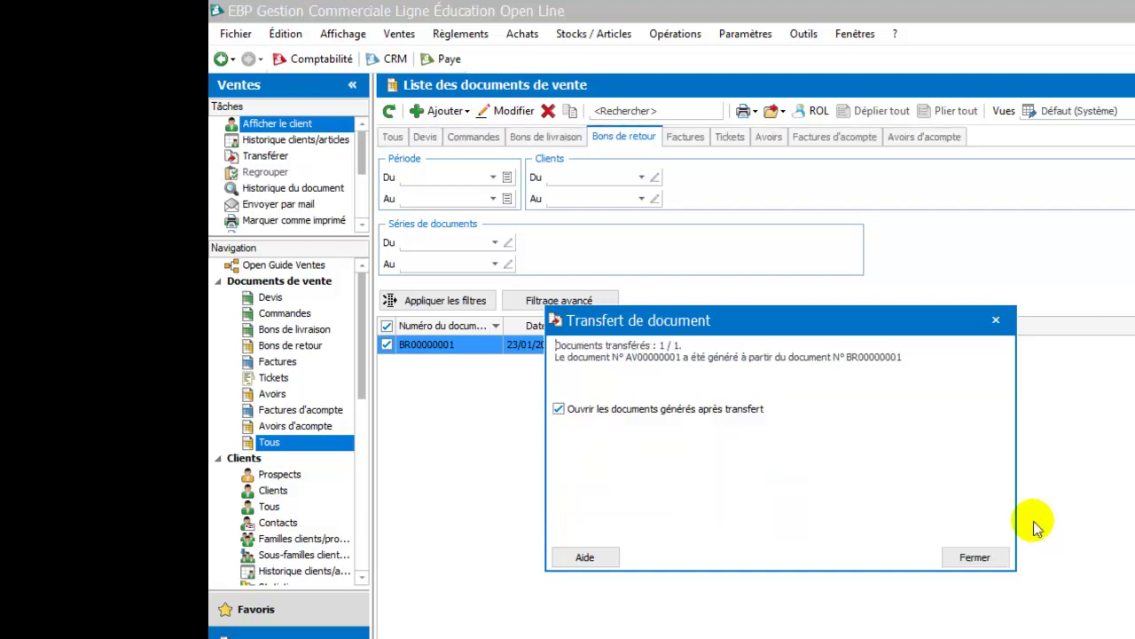
left_click(981, 559)
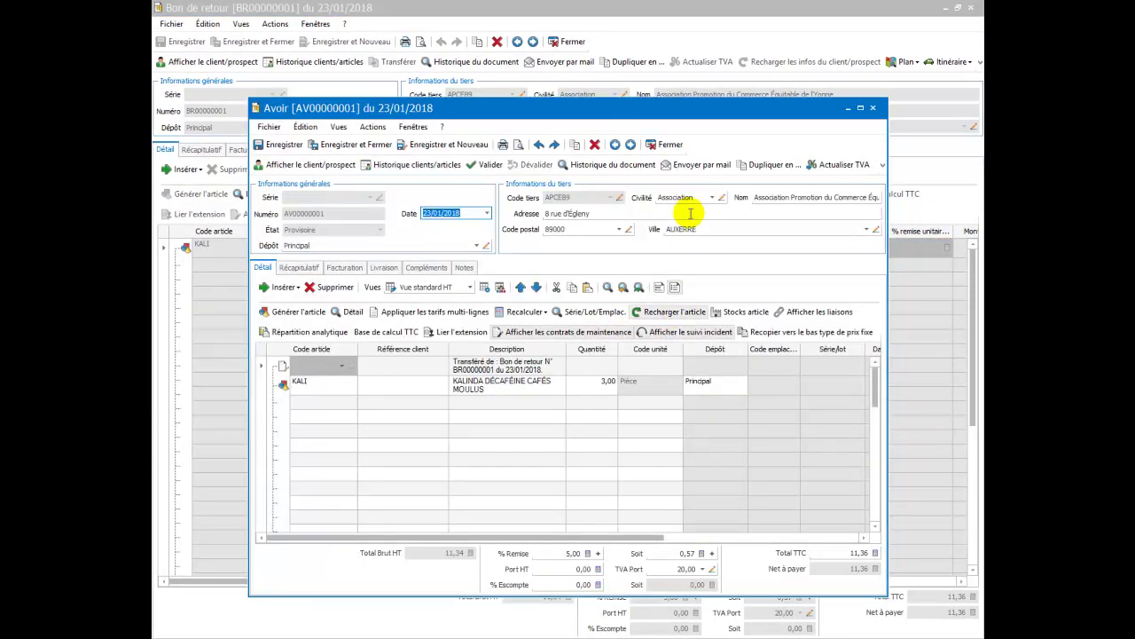
Step: Move the credit note window higher and maximize it
left_click_drag(736, 111, 737, 67)
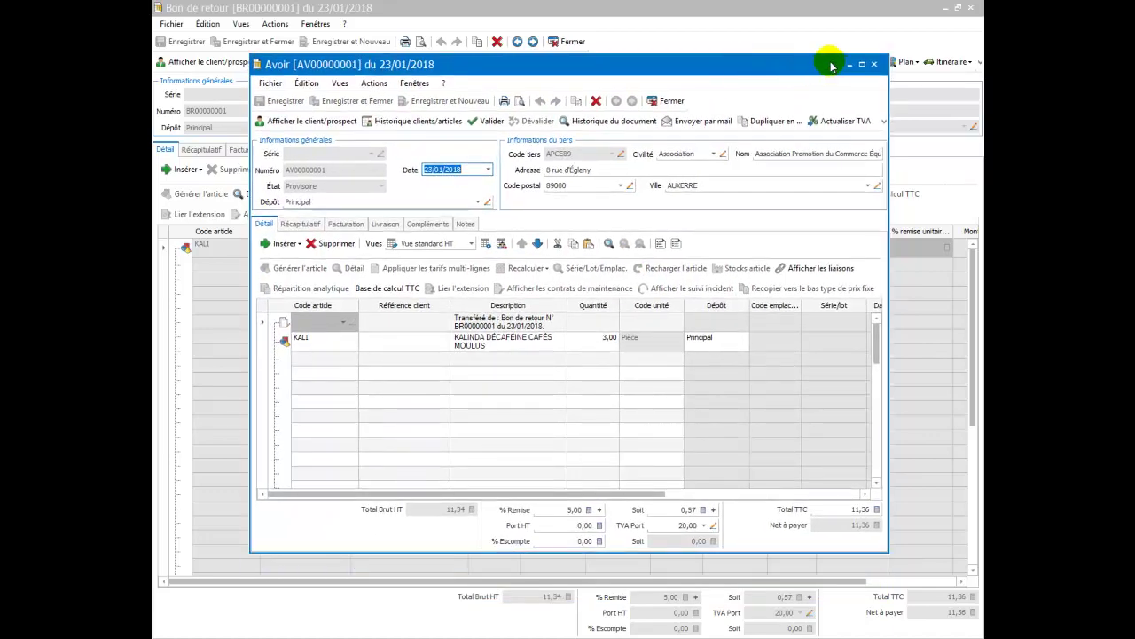
left_click(861, 65)
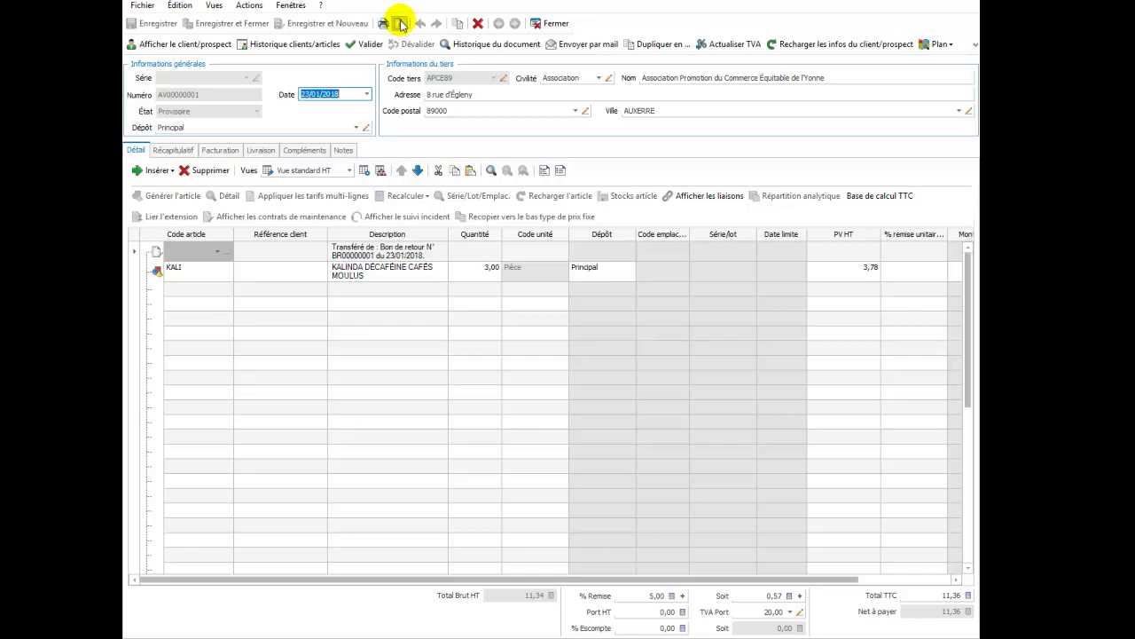
Step: Preview the credit note's printout with the template Avoir avec remise 2 and review the page down to its totals
left_click(401, 23)
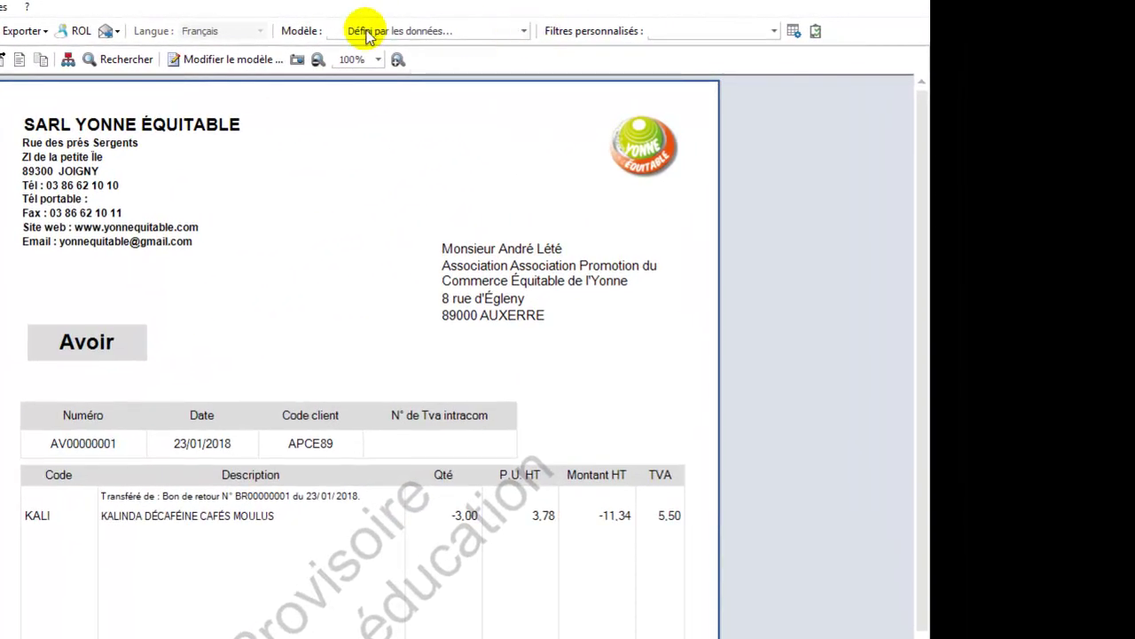
left_click(525, 33)
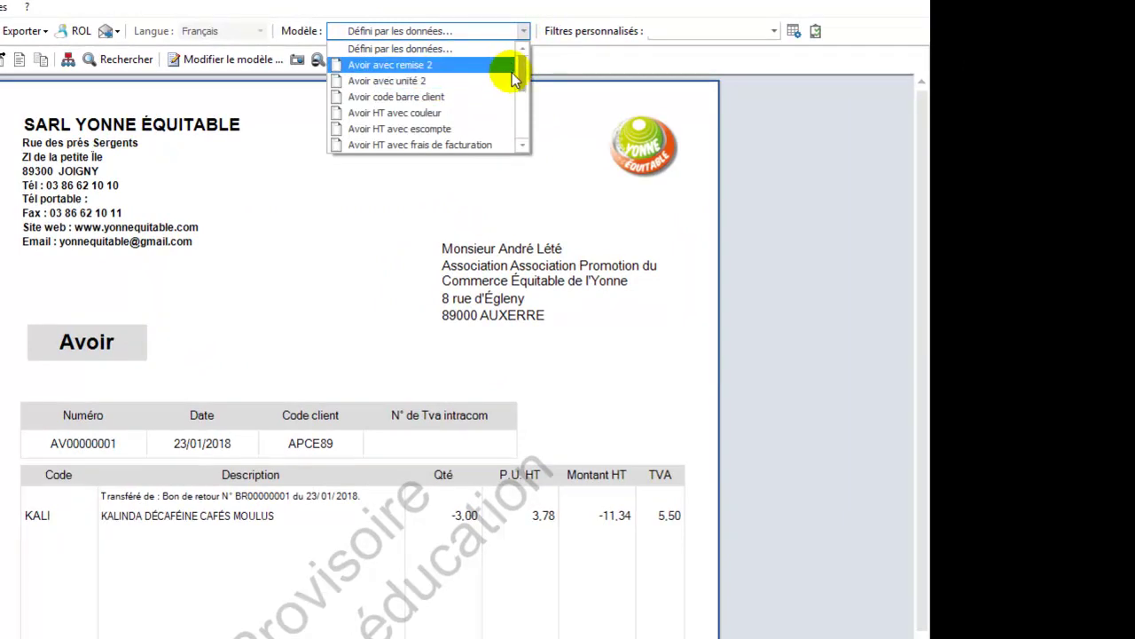
left_click_drag(522, 75, 523, 48)
left_click(410, 61)
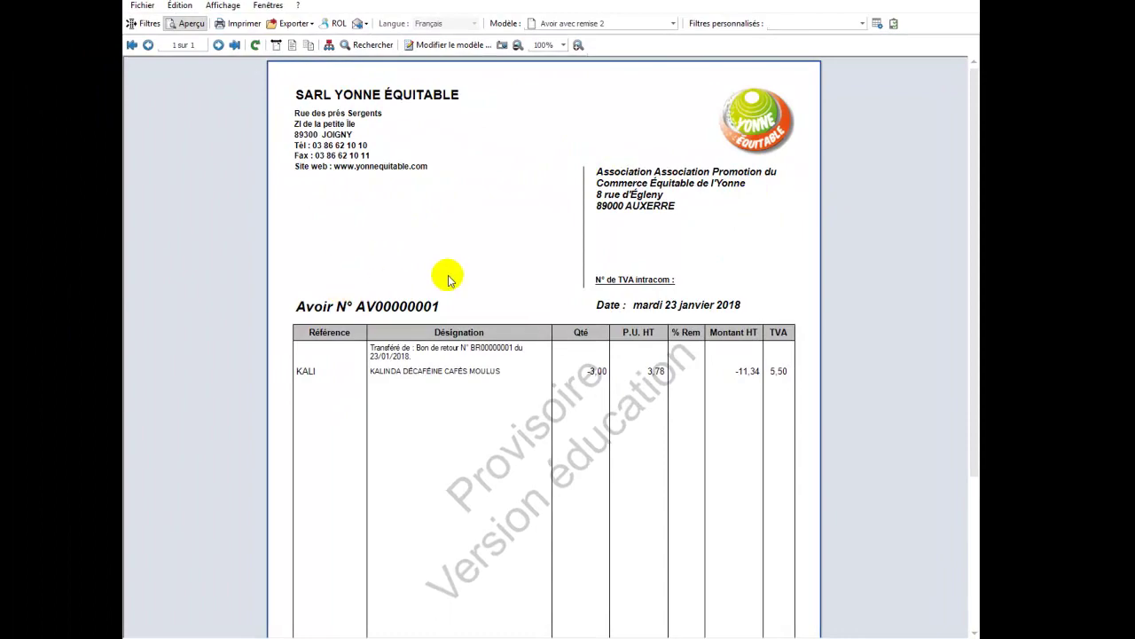
scroll(443, 275, "down", 5)
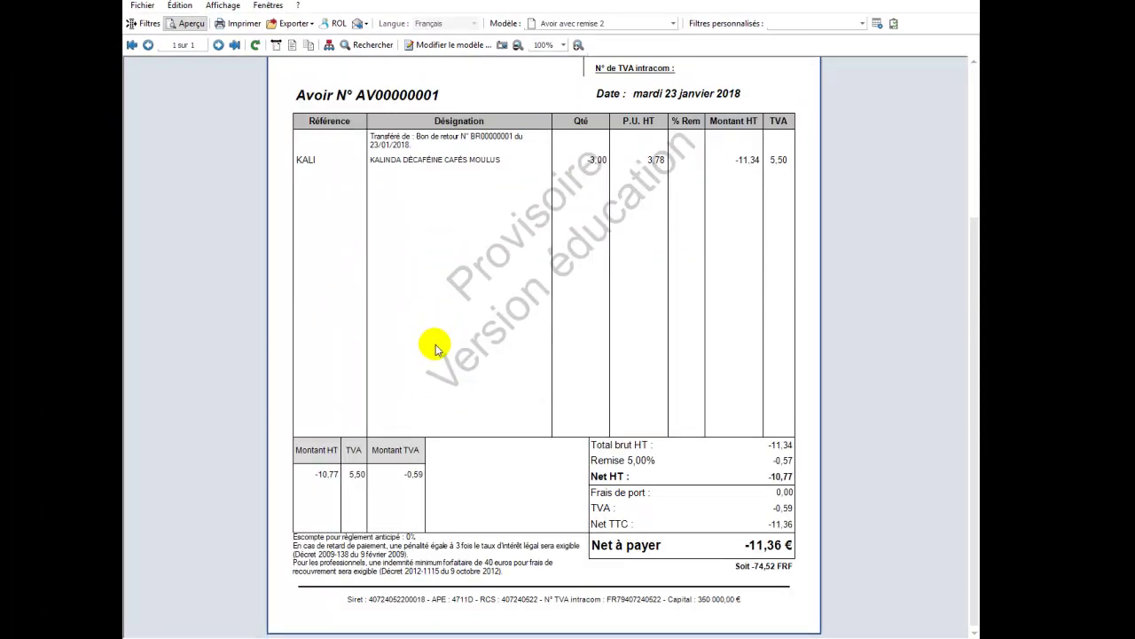
scroll(439, 319, "up", 5)
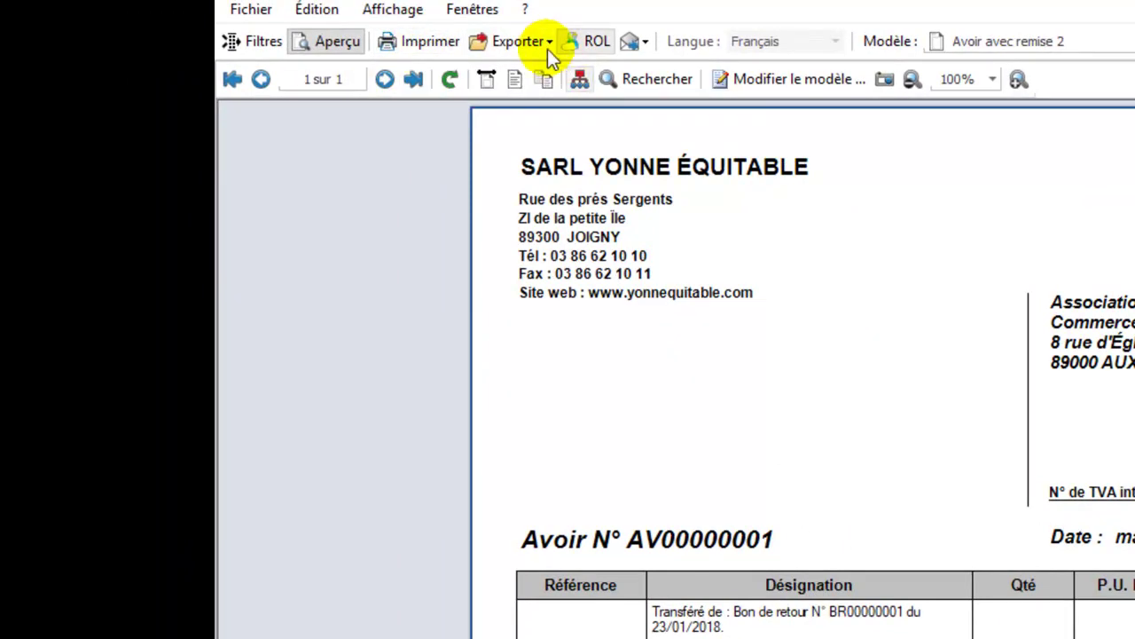
Step: Check the export formats offered for the previewed credit note and close the preview
left_click(550, 41)
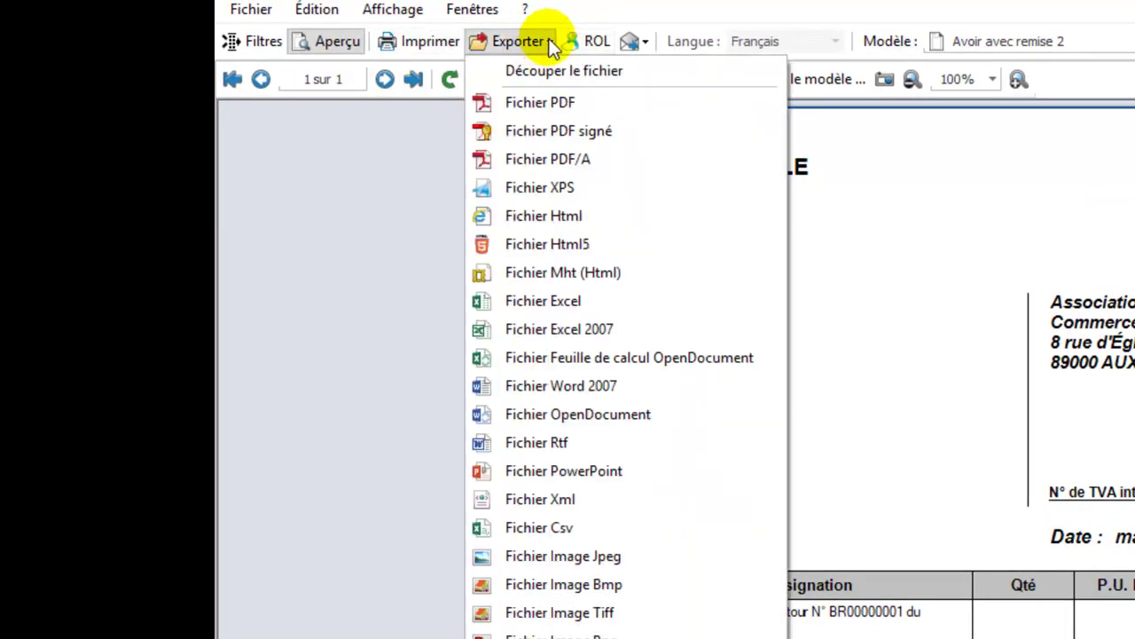
left_click(550, 43)
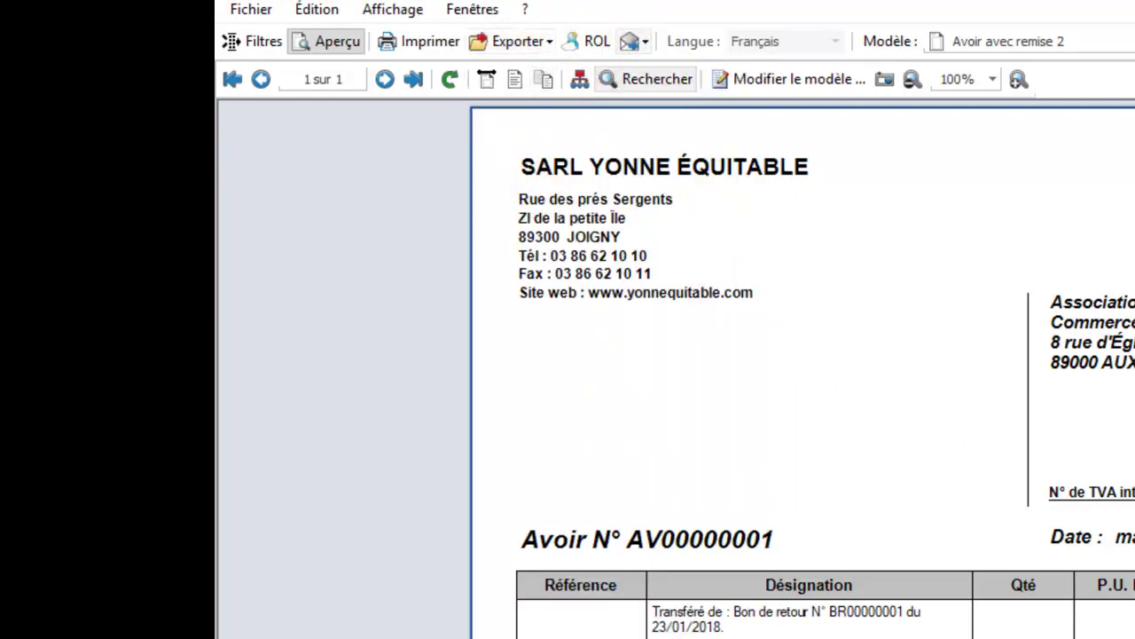
key("Escape")
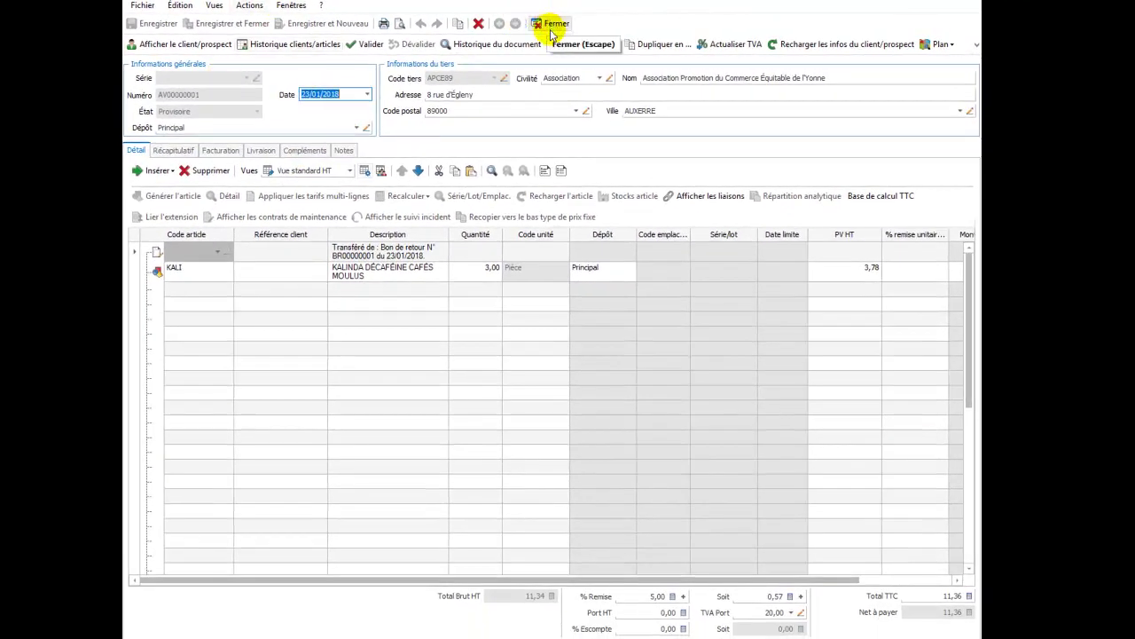
Step: Close the credit note and the return note, and go back to the start screen
left_click(551, 24)
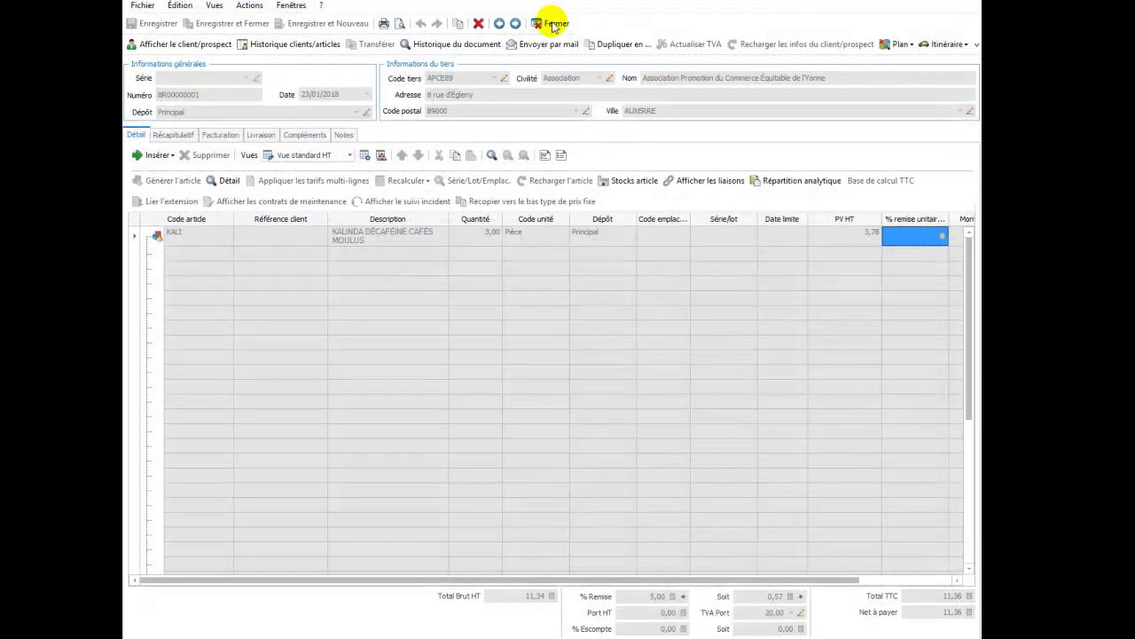
left_click(552, 24)
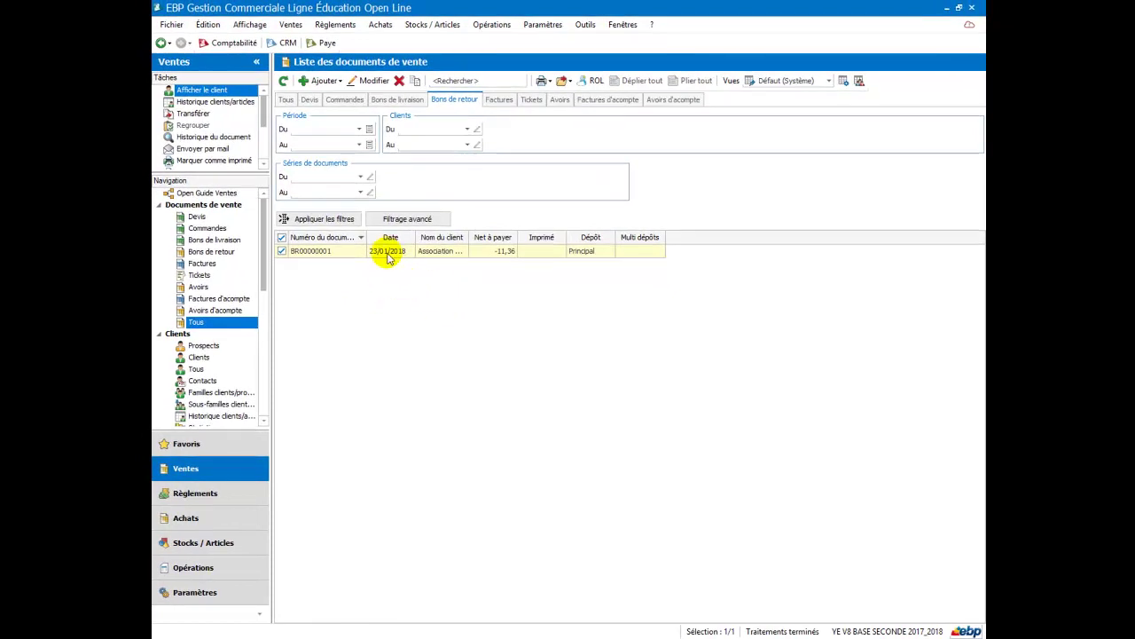
left_click(537, 250)
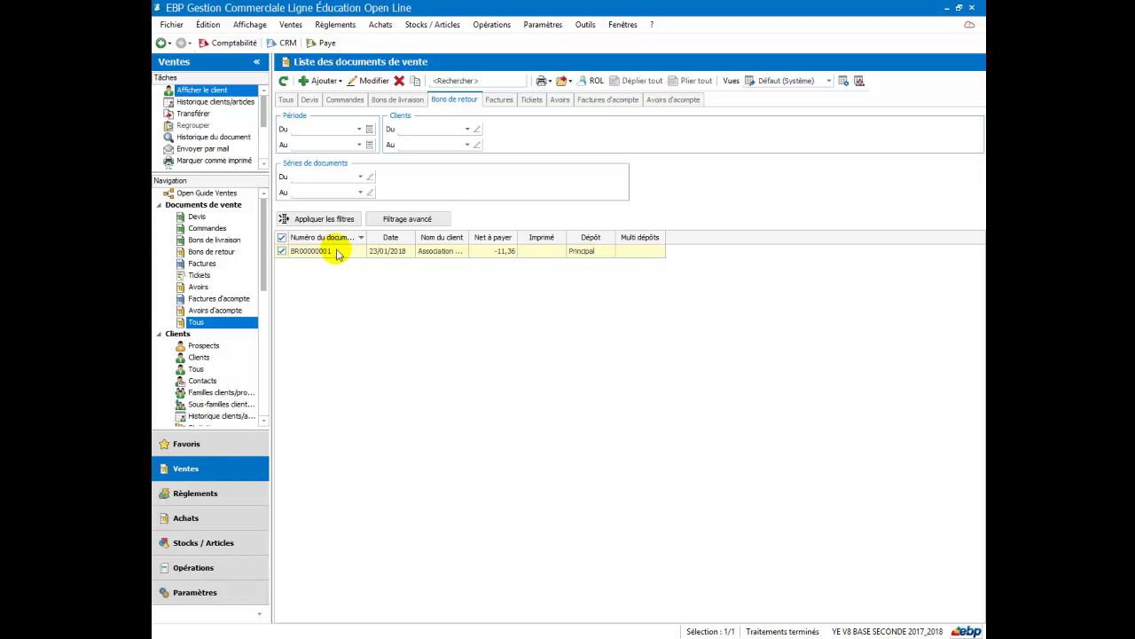
left_click(161, 44)
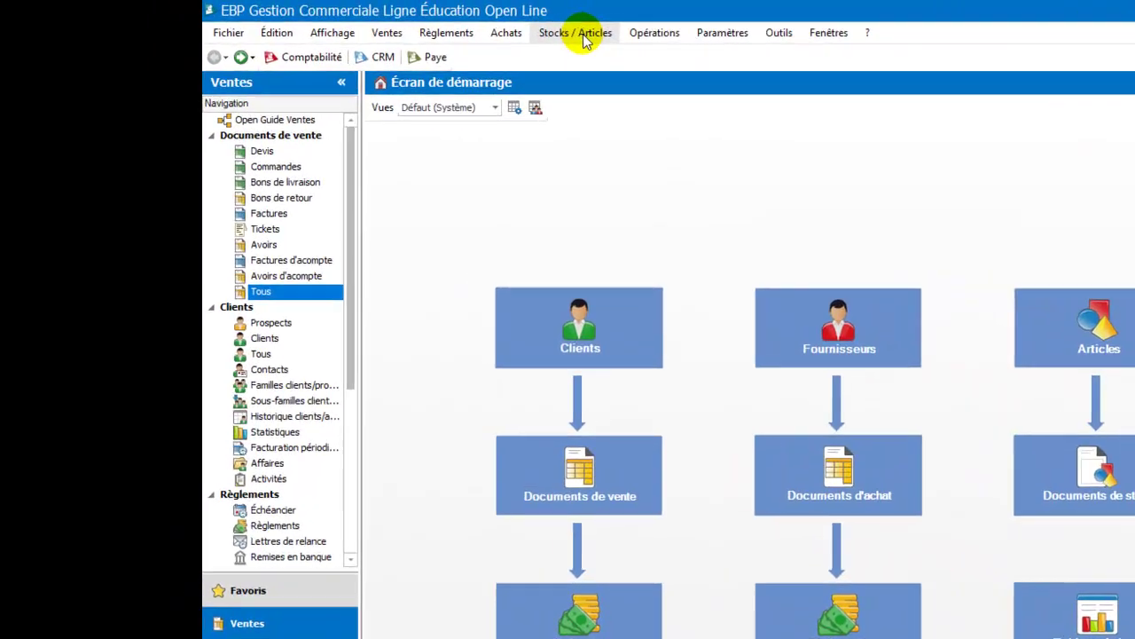
Step: Create a new stock issue note (Bon de sortie) in the stock documents
left_click(448, 27)
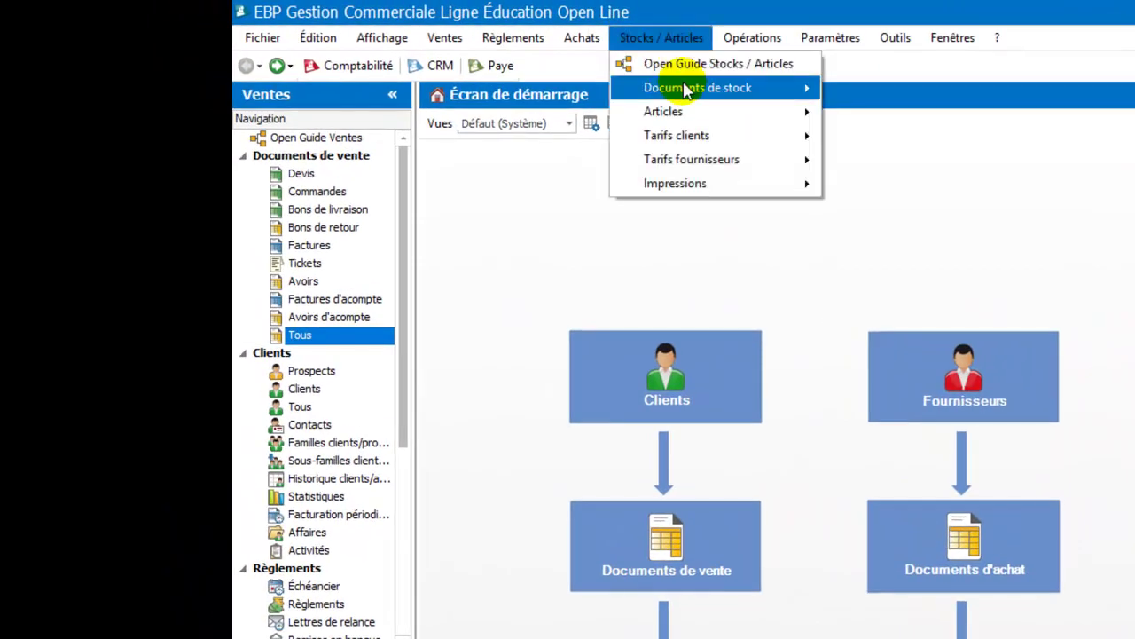
mouse_move(687, 89)
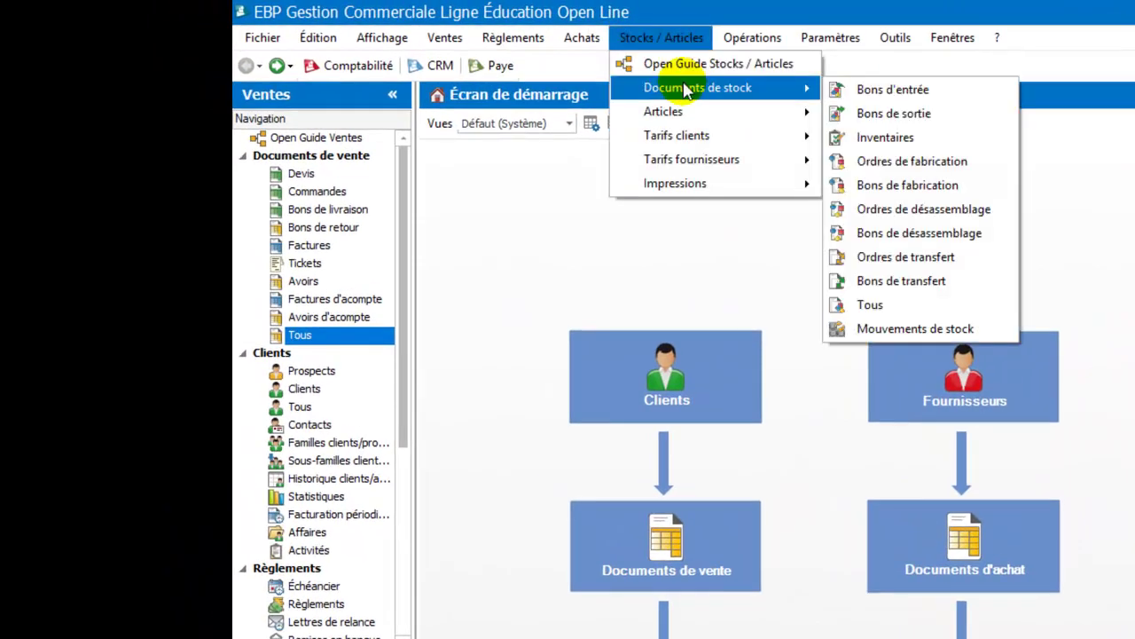
left_click(896, 114)
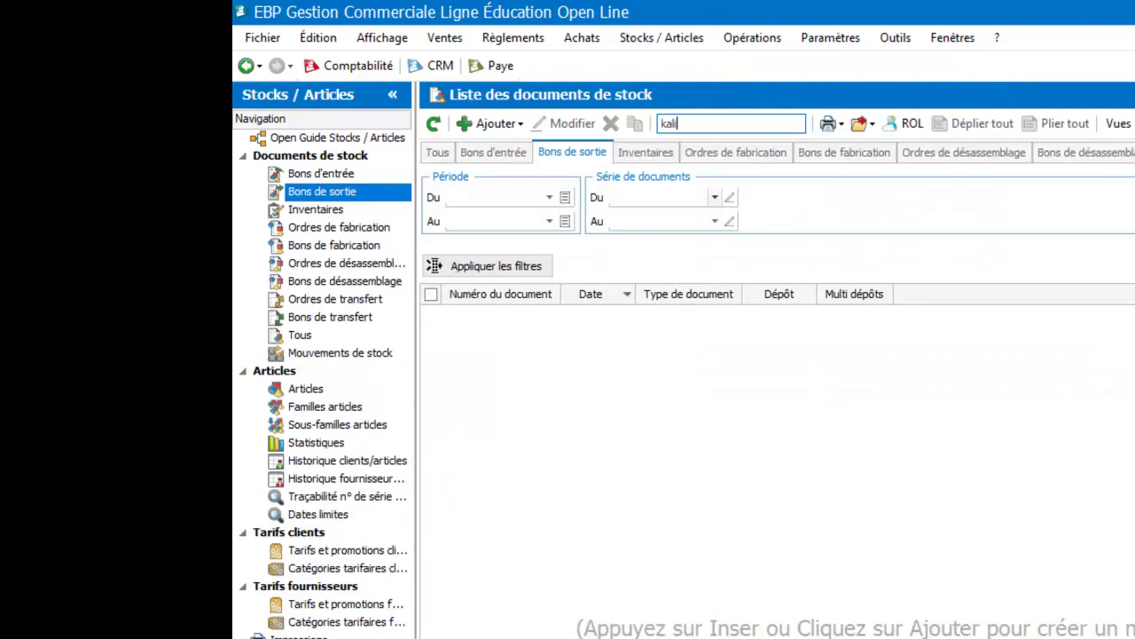
left_click(479, 125)
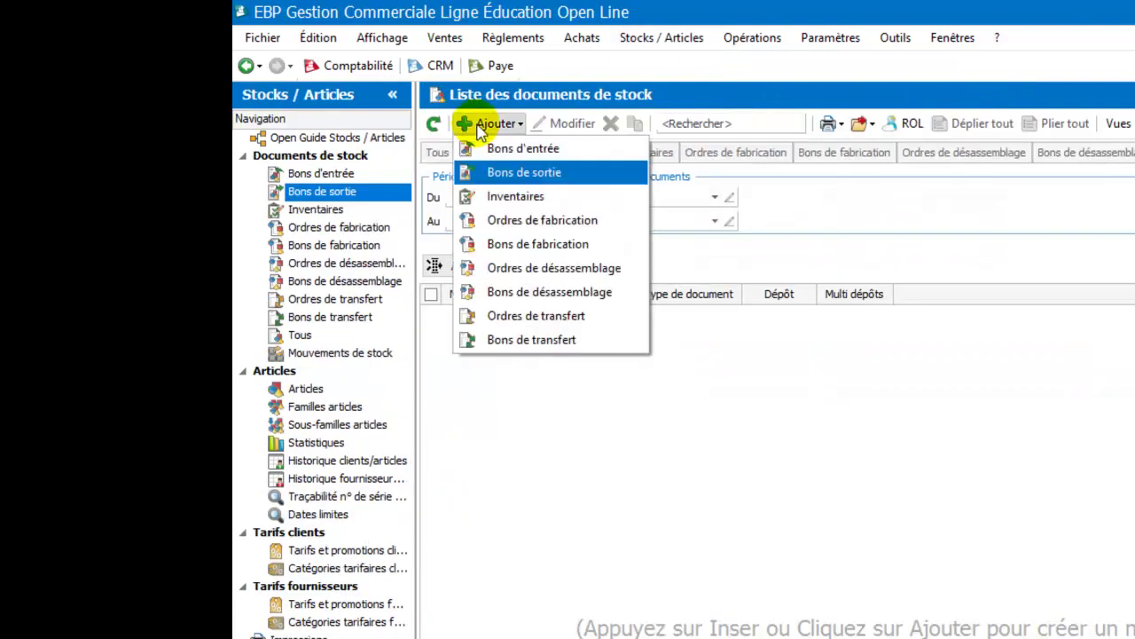
left_click(504, 171)
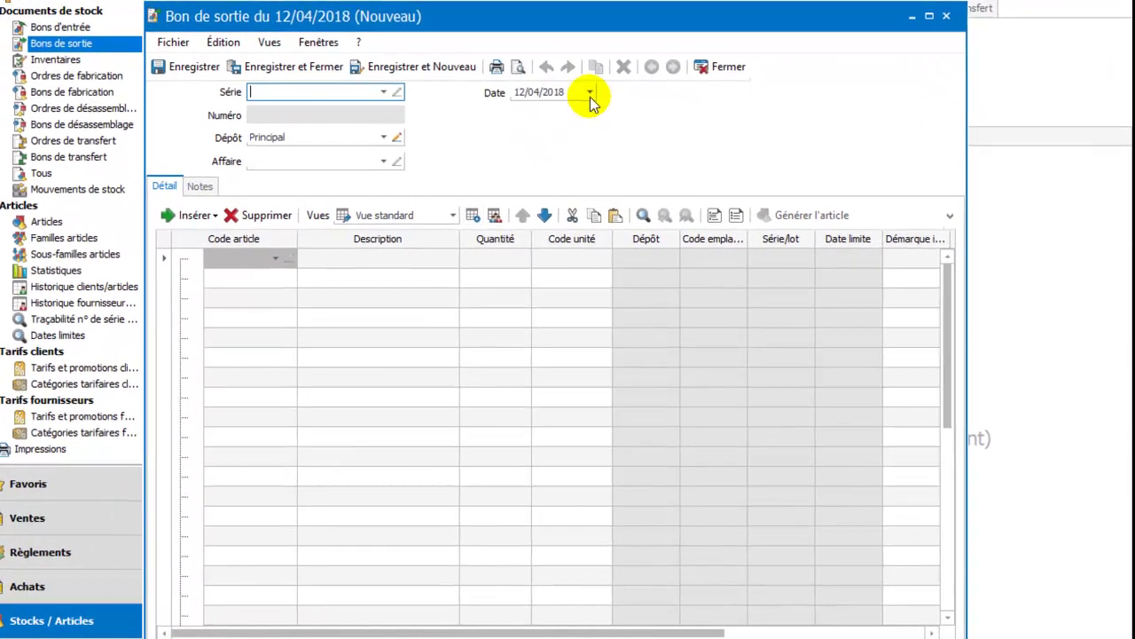
Step: Set the stock issue note's date to 23/01/2018
left_click(681, 184)
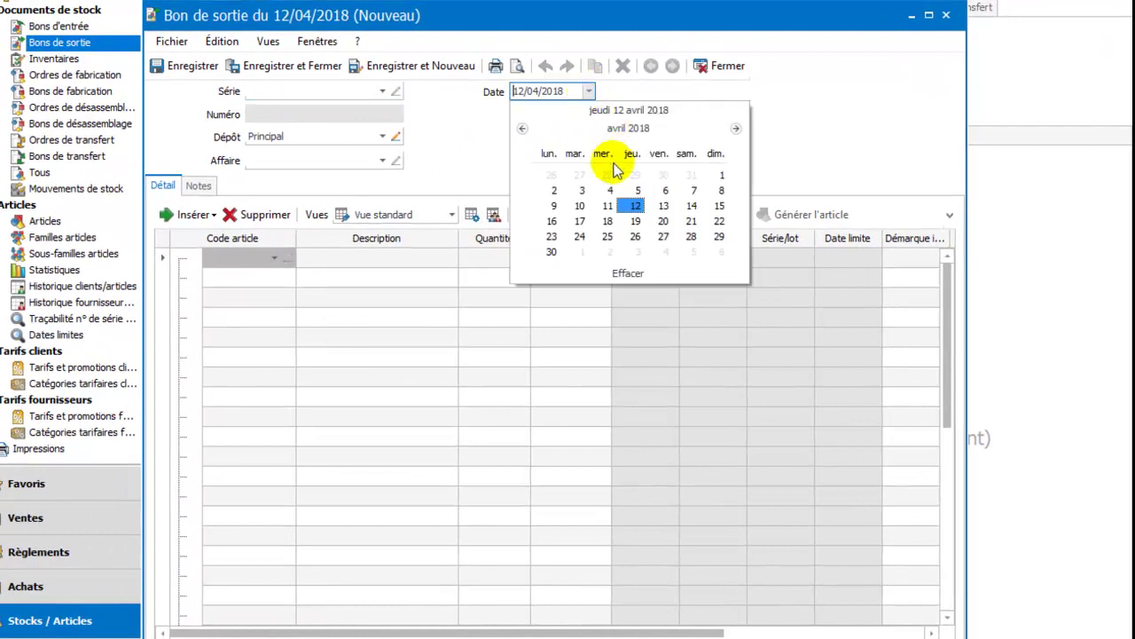
left_click(524, 129)
left_click(523, 129)
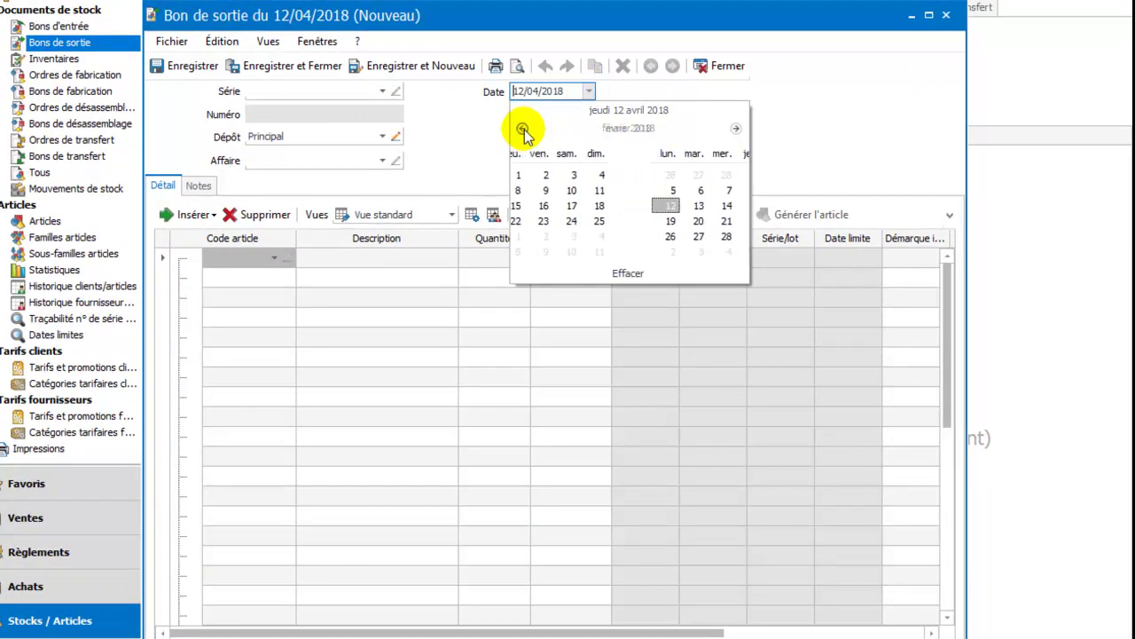
left_click(524, 128)
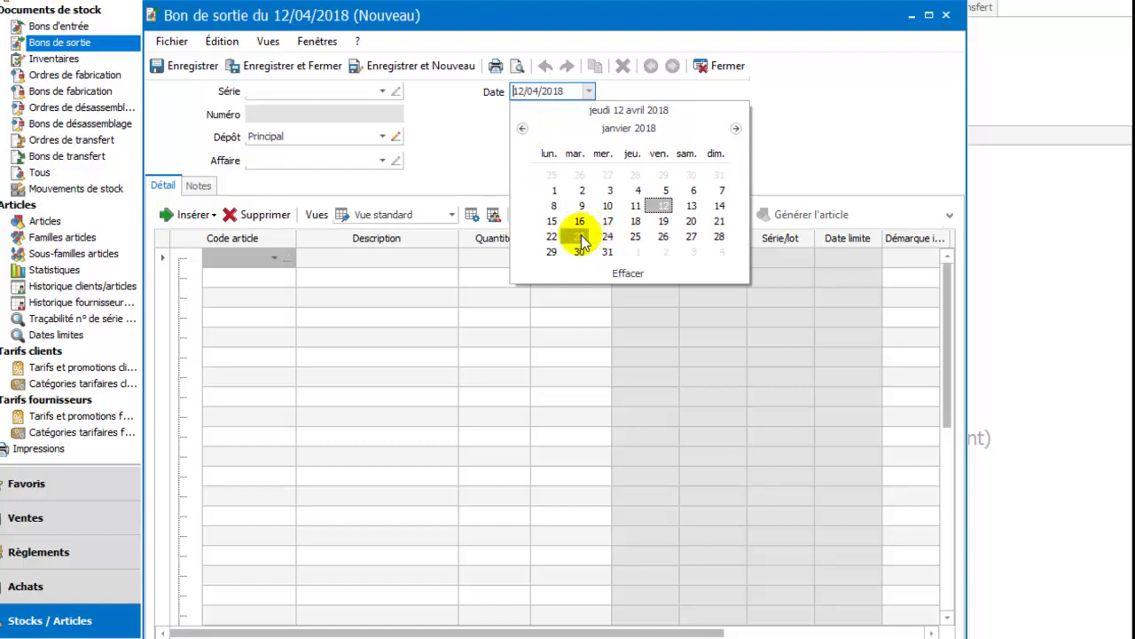
left_click(579, 236)
Step: Add the article KALI to the first line of the stock issue note
left_click(245, 262)
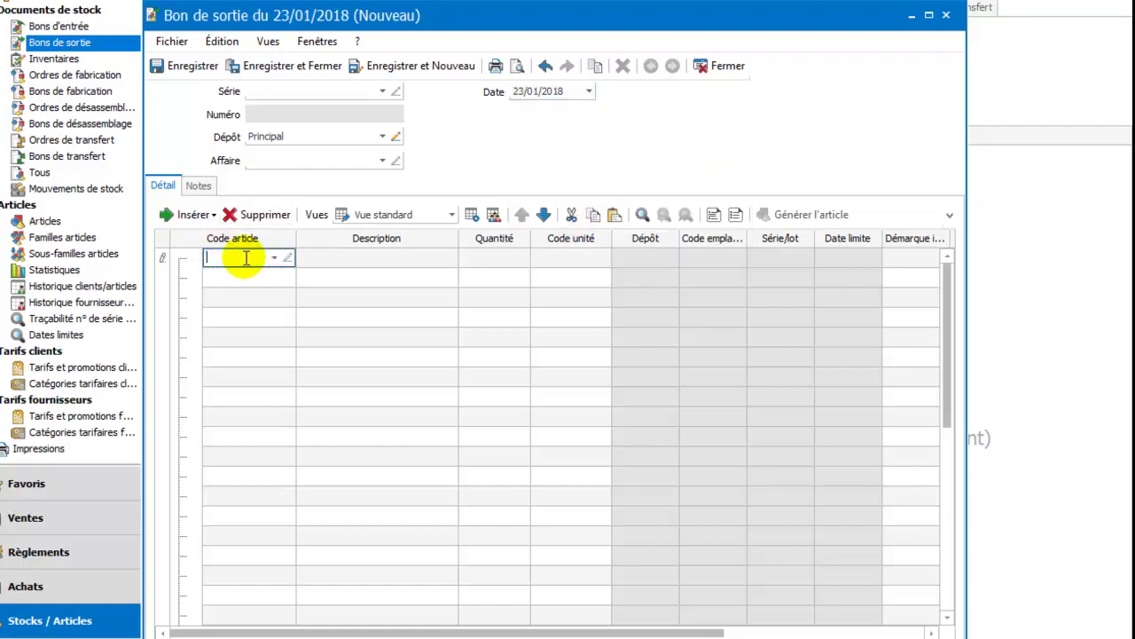
type("kali")
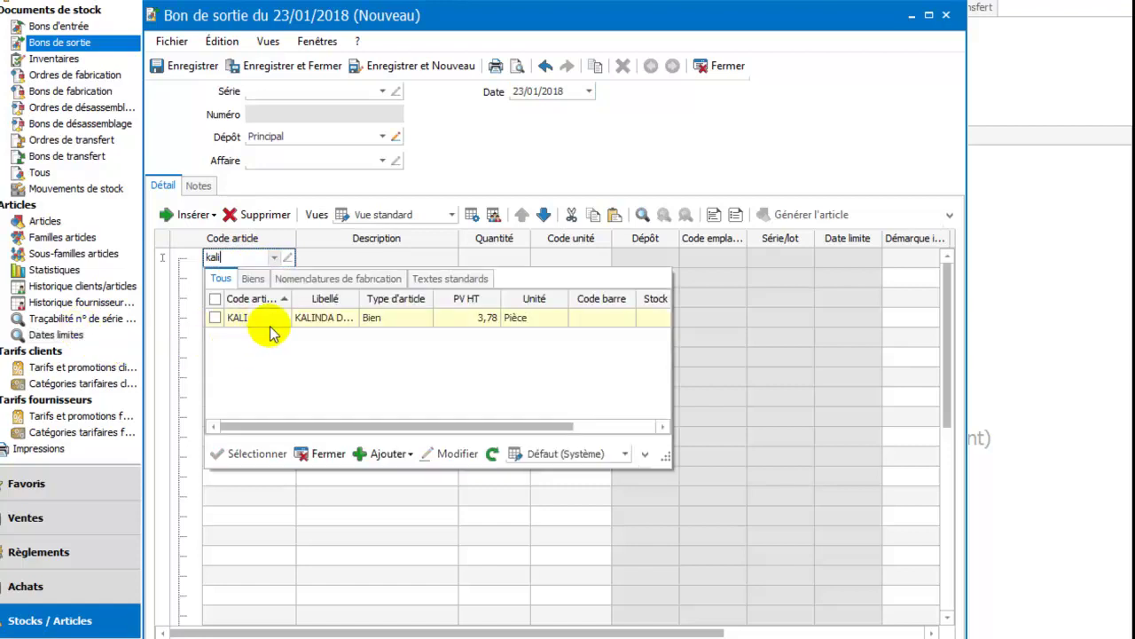
double_click(265, 323)
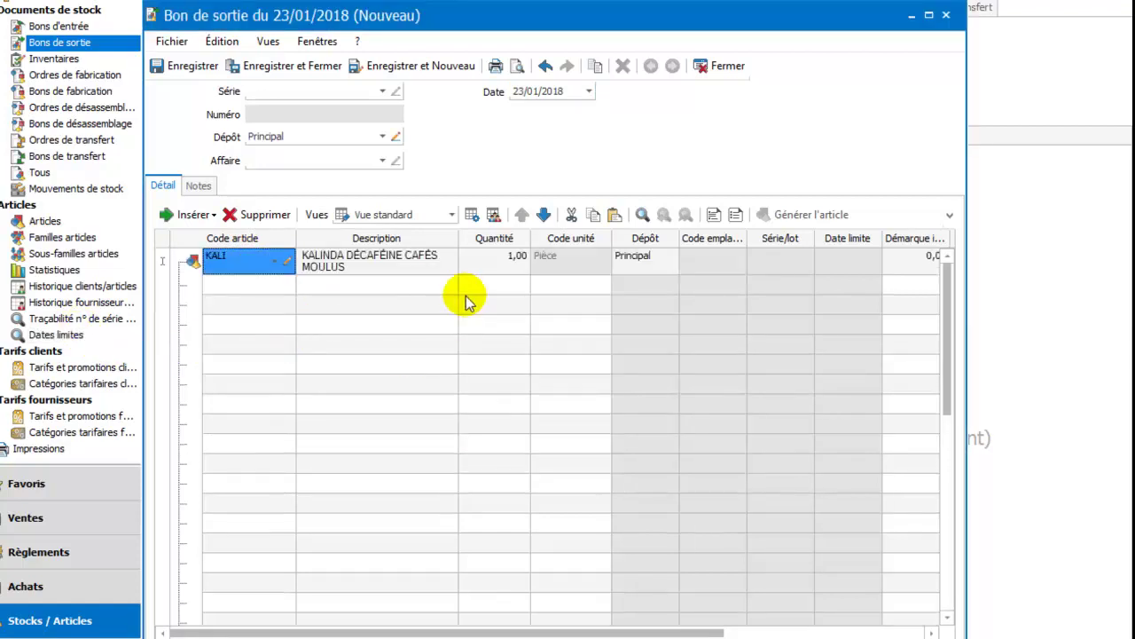
Step: Open the description editor on the second line of the stock issue note and close it without entering text
left_click(359, 285)
left_click(359, 285)
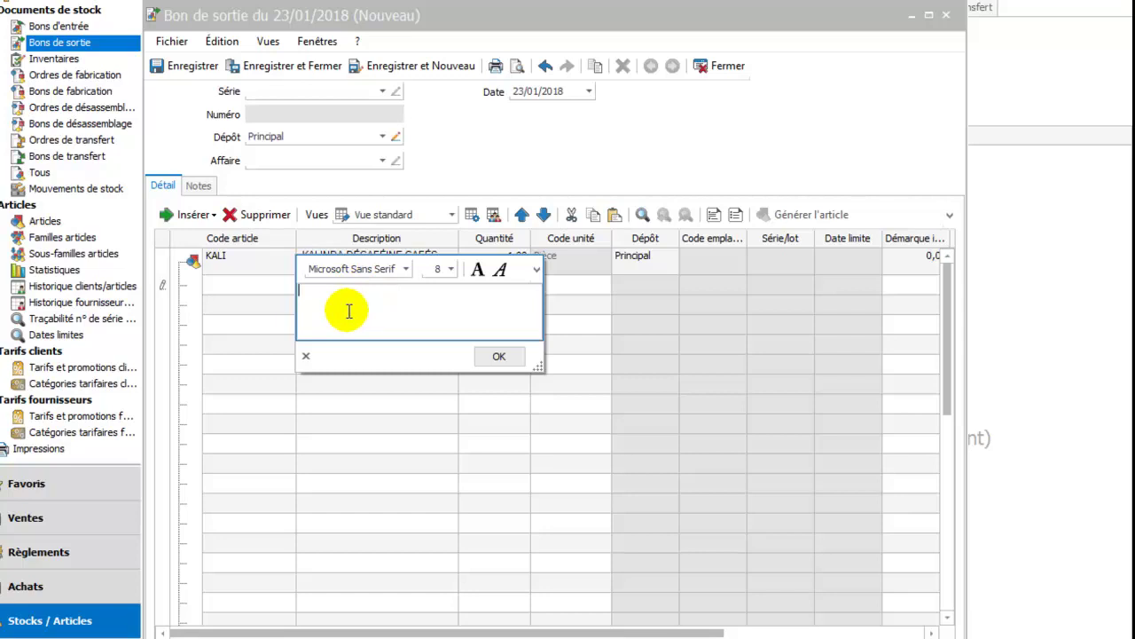
left_click(495, 358)
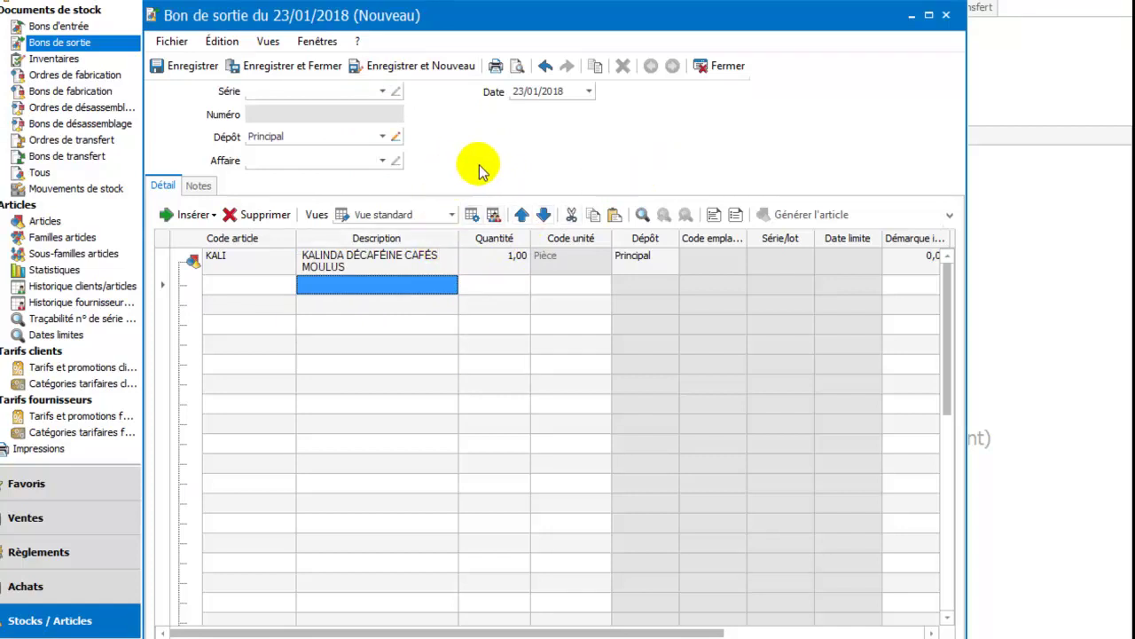
Step: Close the stock issue note without saving it and go back to the start screen
left_click(722, 66)
left_click(627, 347)
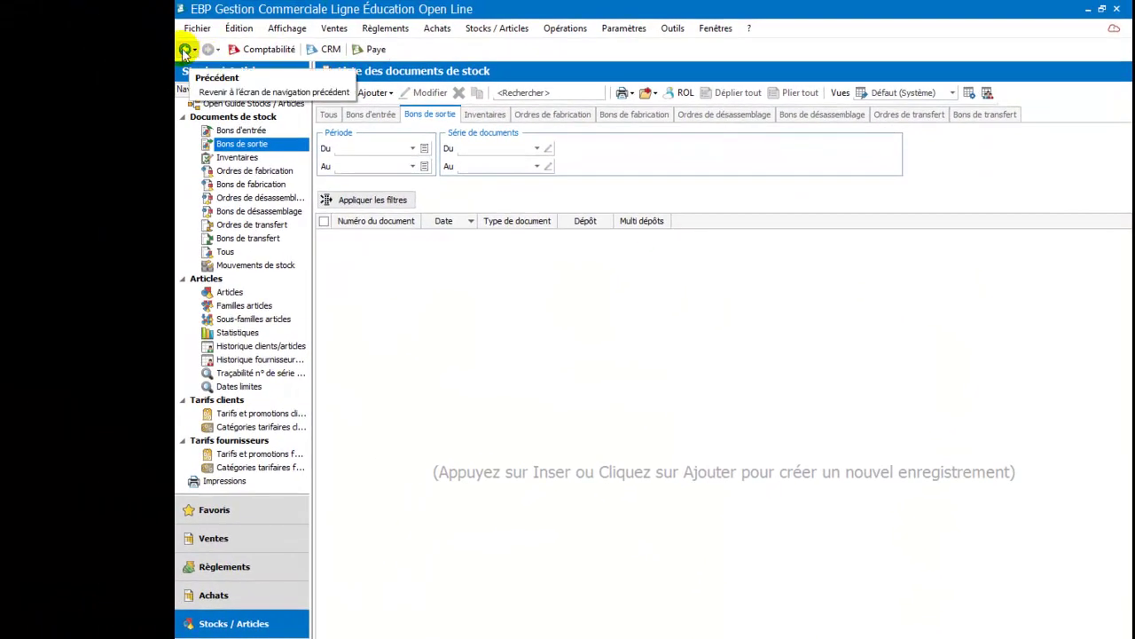
left_click(184, 50)
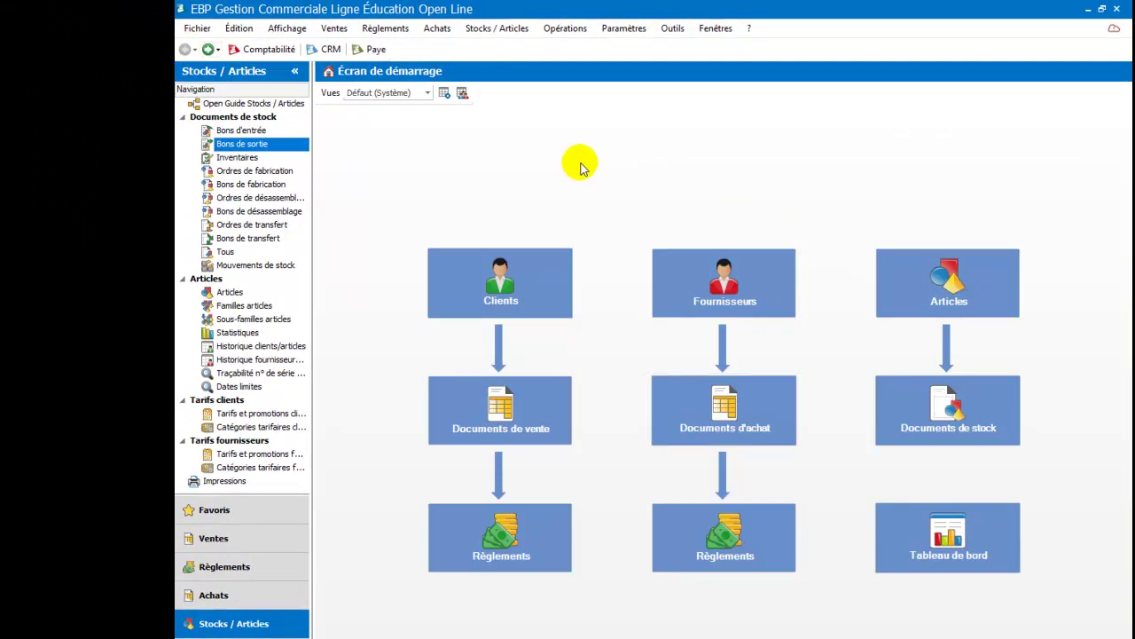
left_click(525, 414)
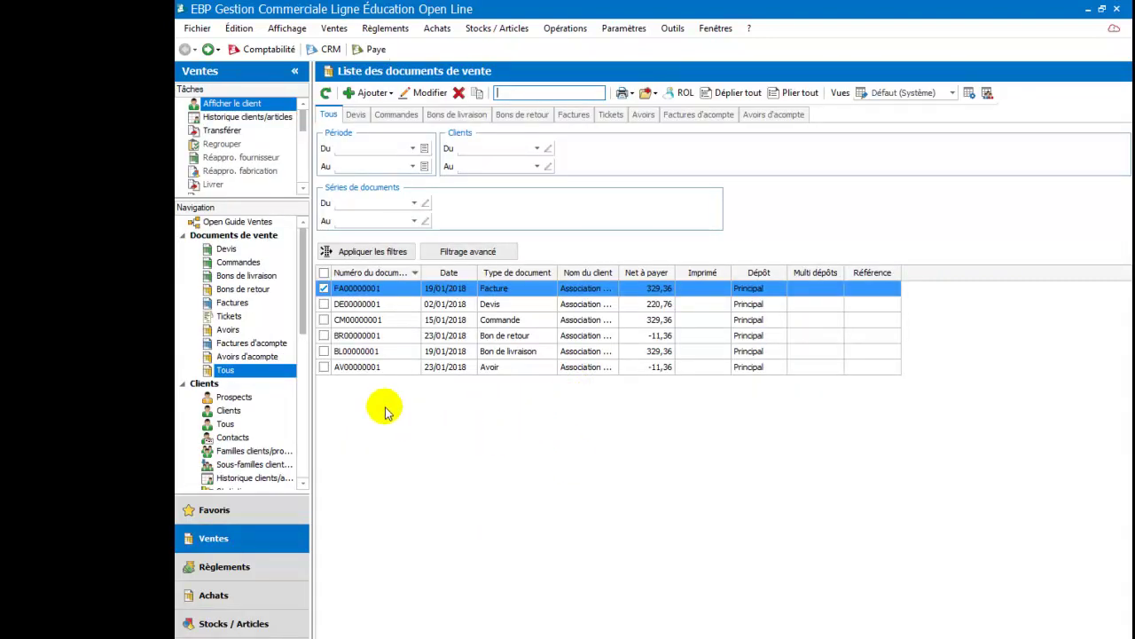
left_click(374, 93)
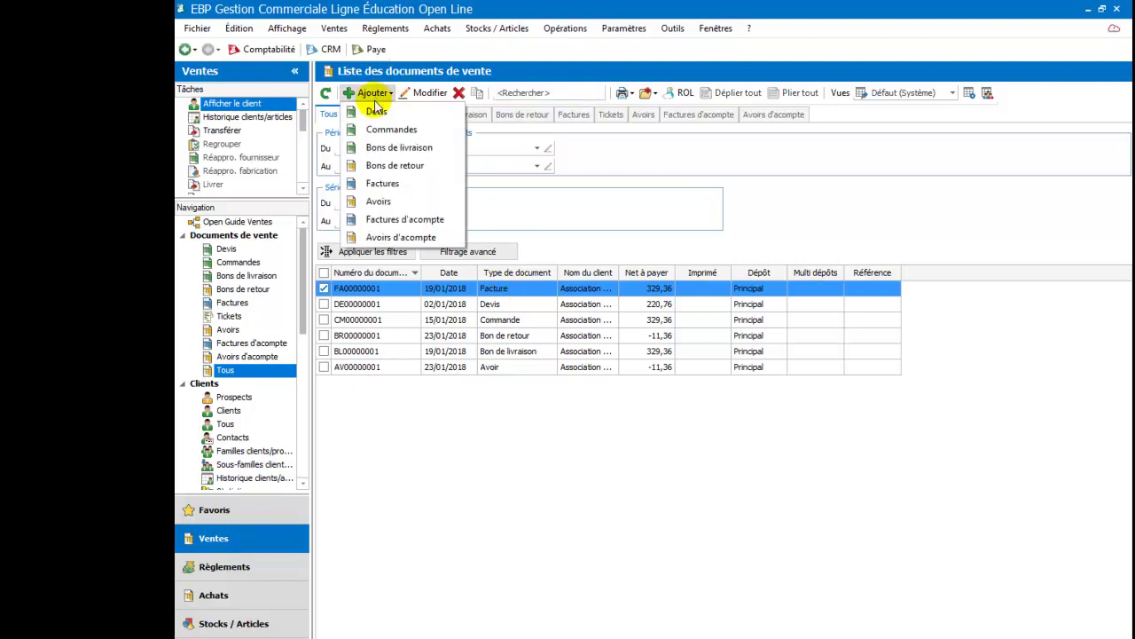
left_click(376, 202)
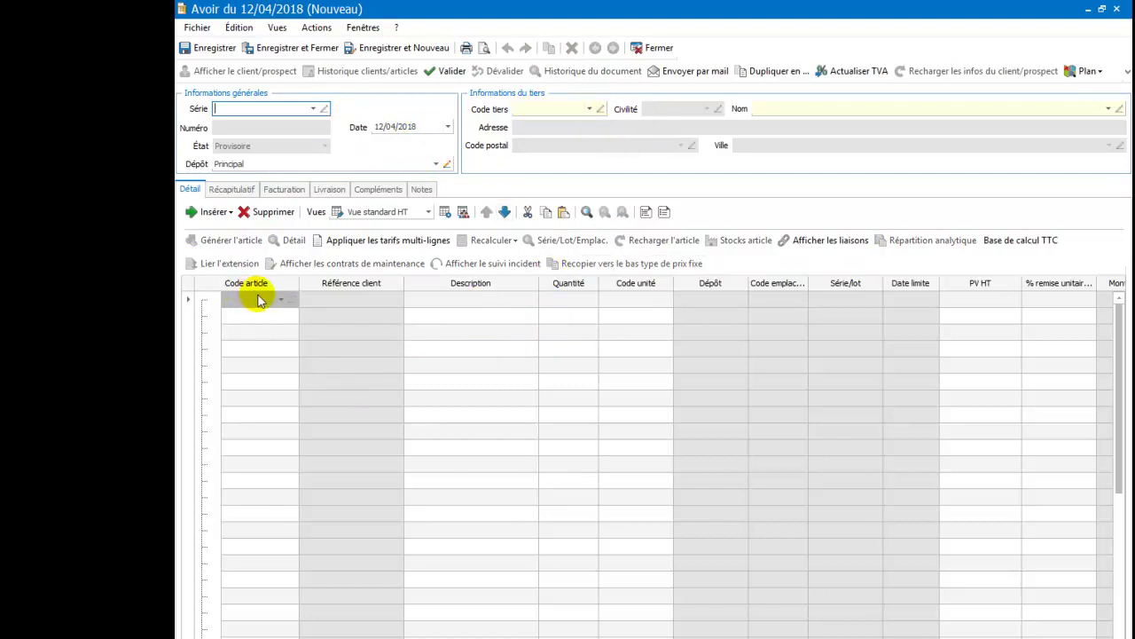
left_click(642, 50)
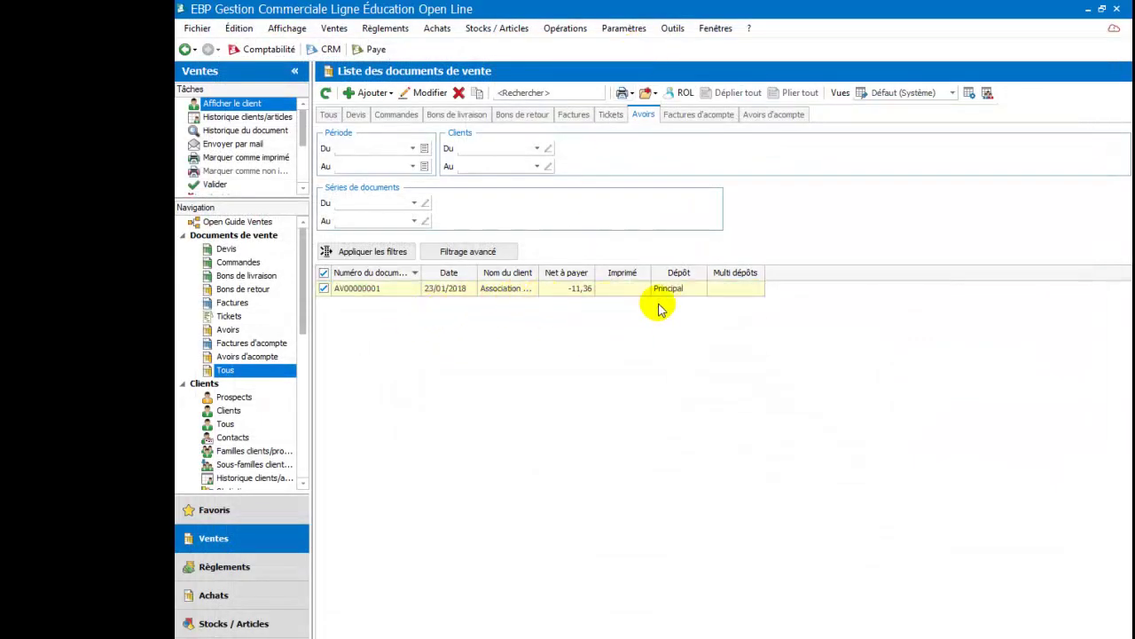
left_click(183, 49)
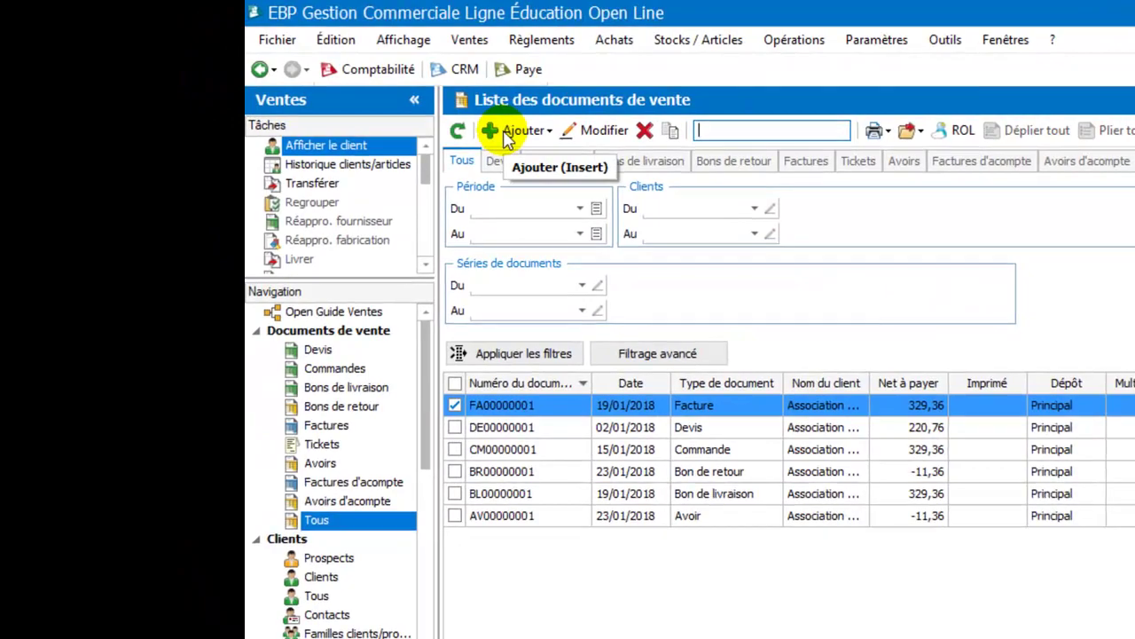
Step: Create a new credit note dated 25/01/2018 for the customer Association Promotion du Commerce Équitable de l'Yonne
left_click(363, 94)
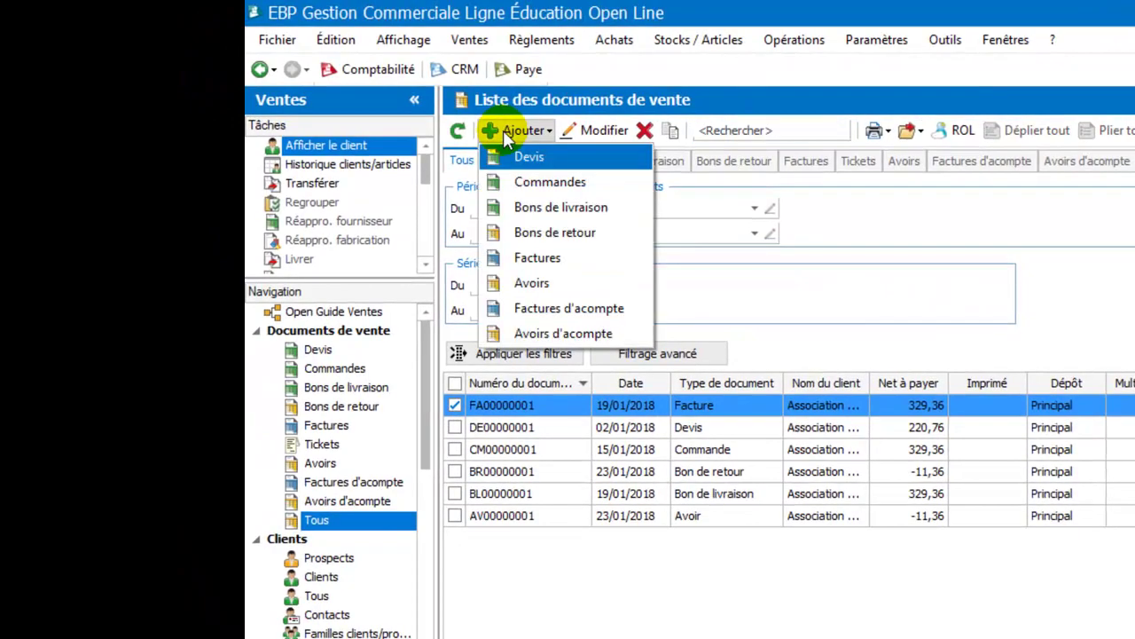
left_click(534, 282)
left_click(398, 114)
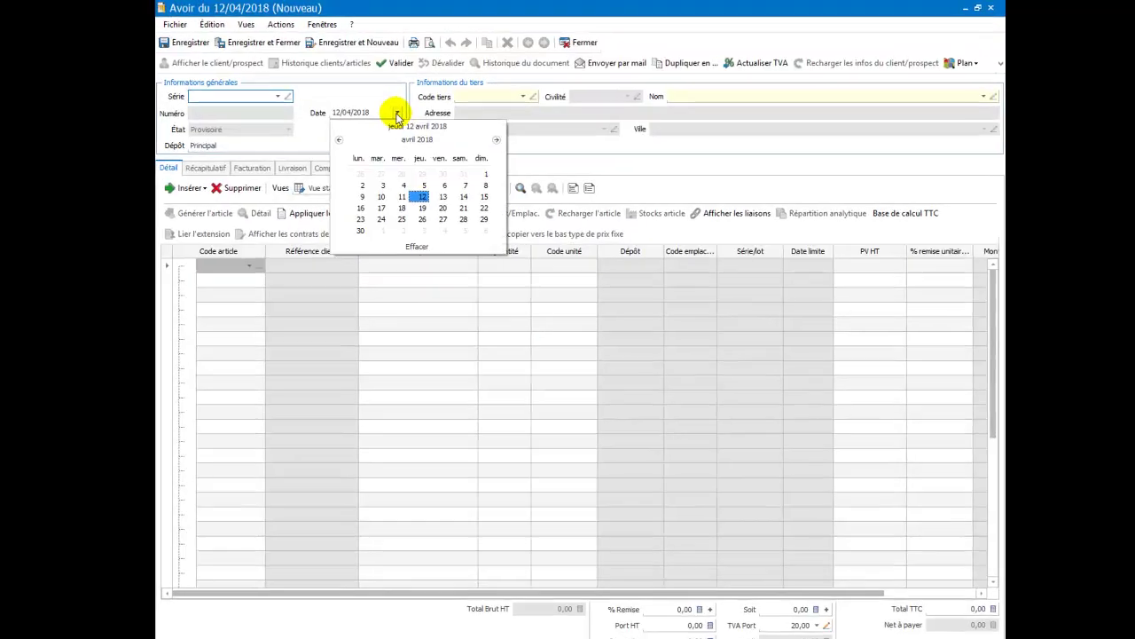
left_click(338, 139)
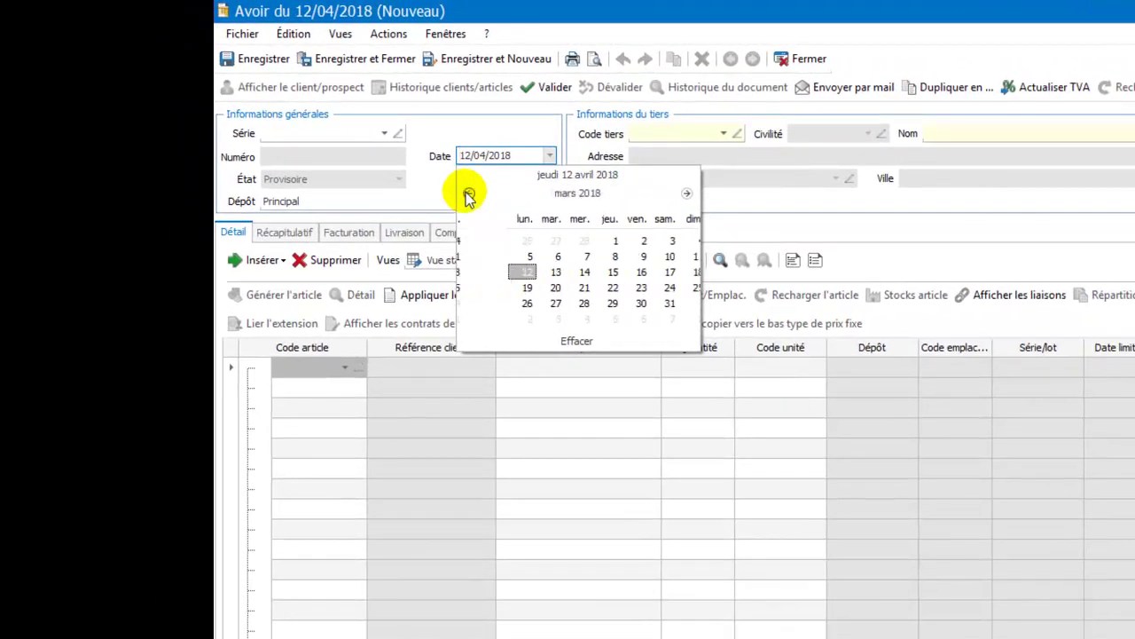
left_click(469, 193)
left_click(469, 193)
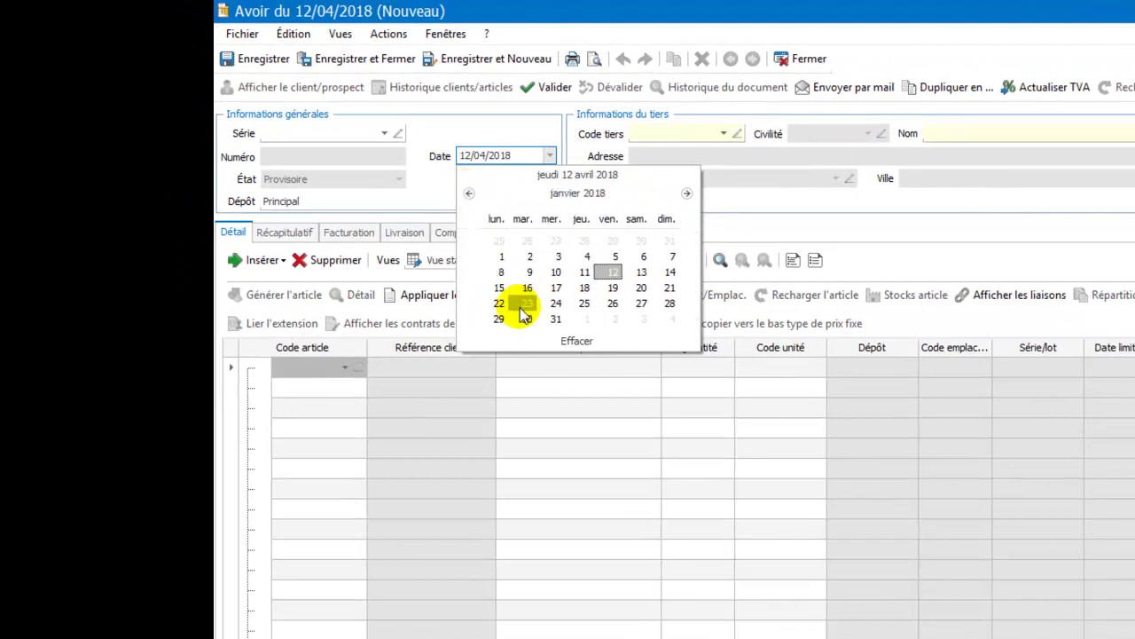
left_click(585, 303)
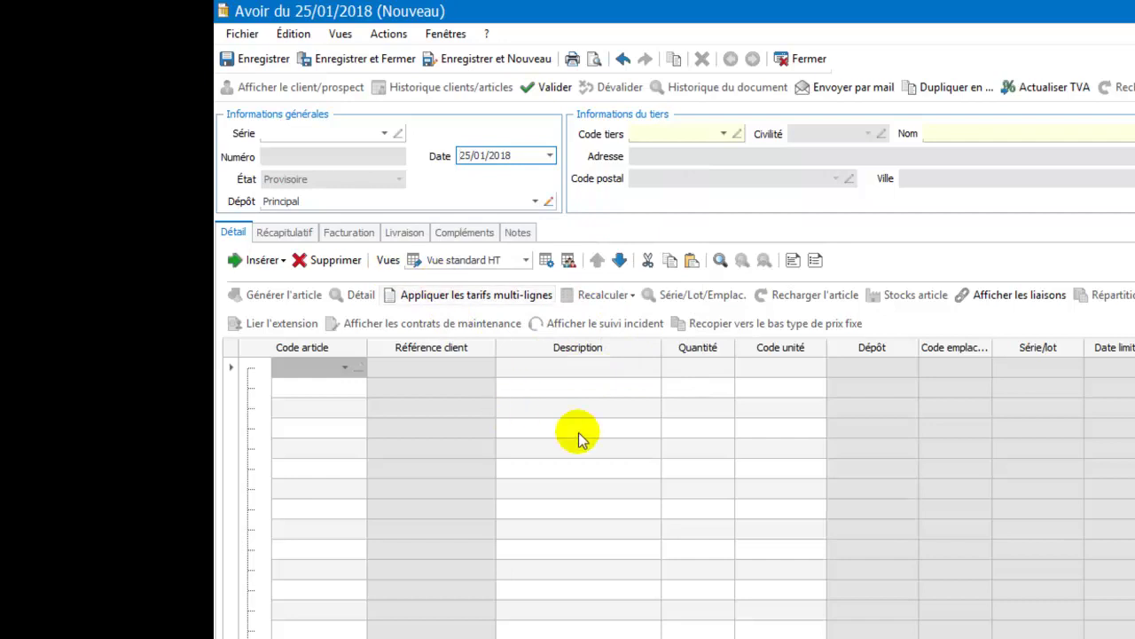
left_click(724, 135)
left_click(703, 257)
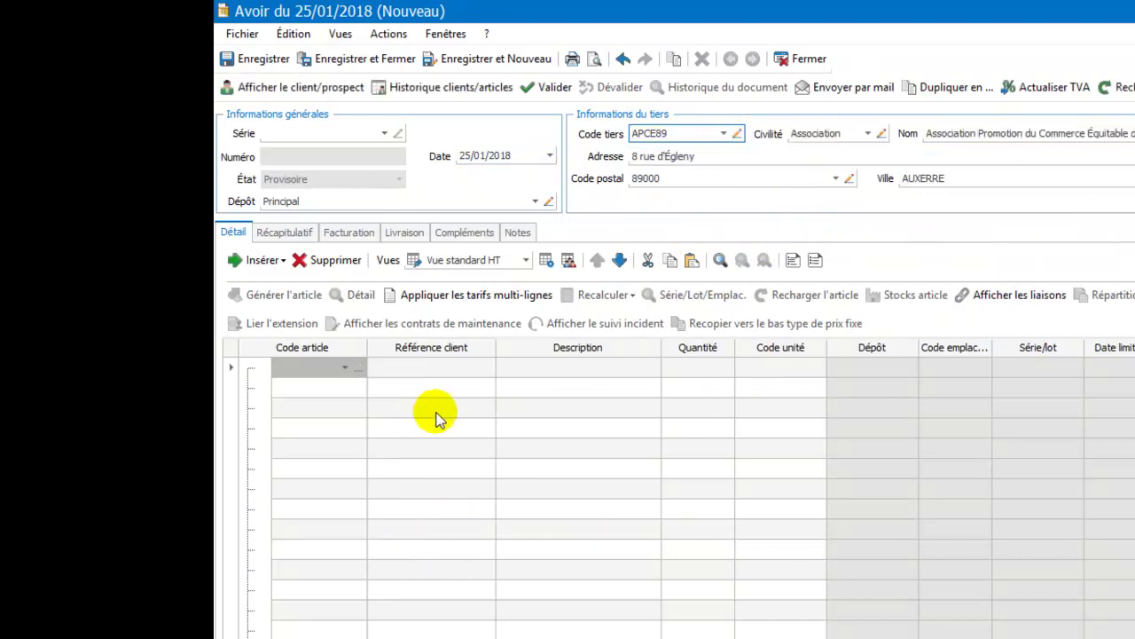
Step: Add the article REMISE to the first line of the credit note
left_click(310, 373)
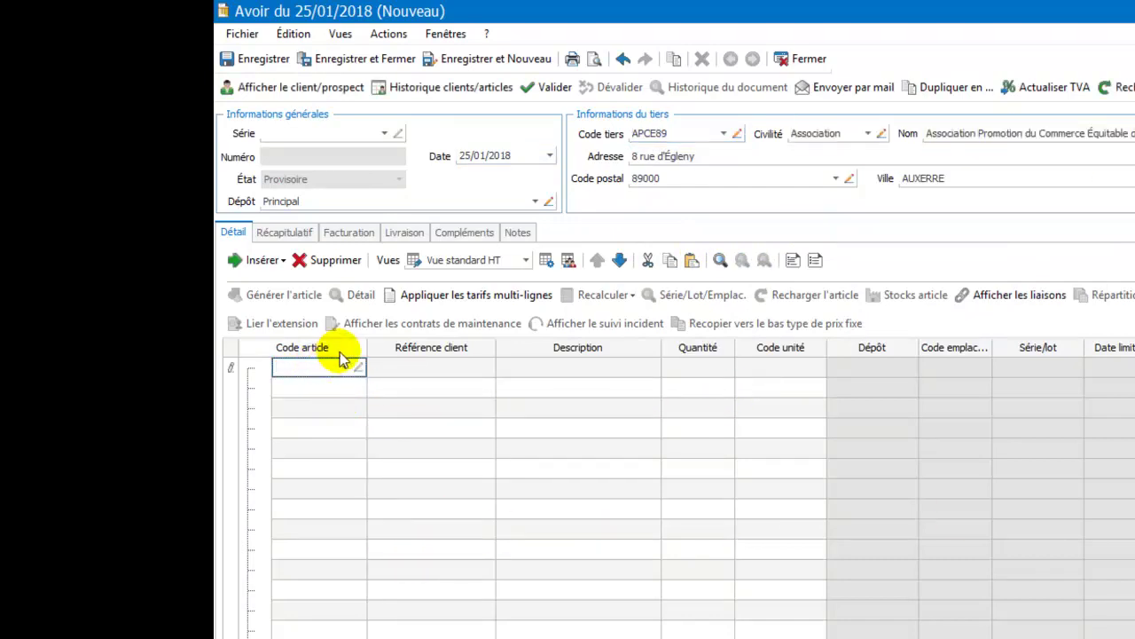
type("remise")
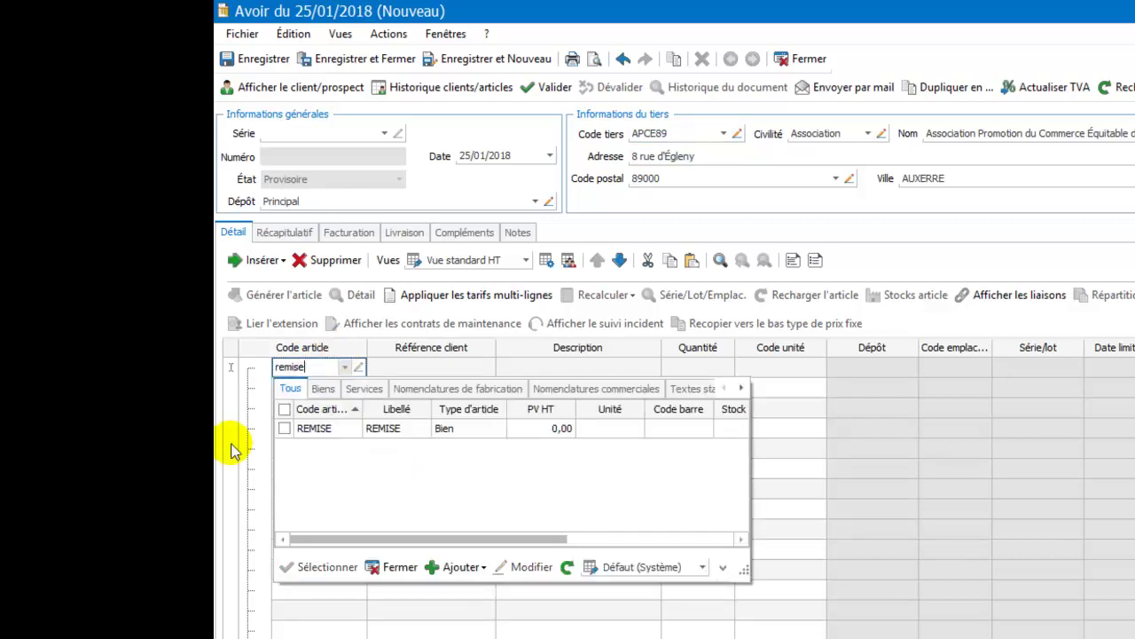
left_click(332, 429)
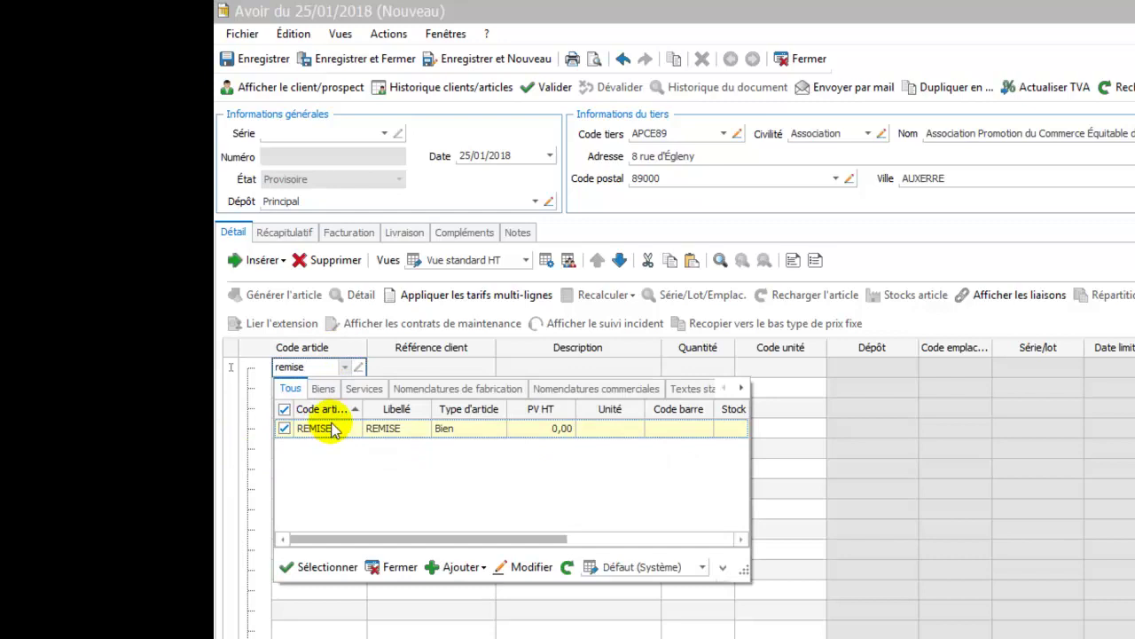
key("Return")
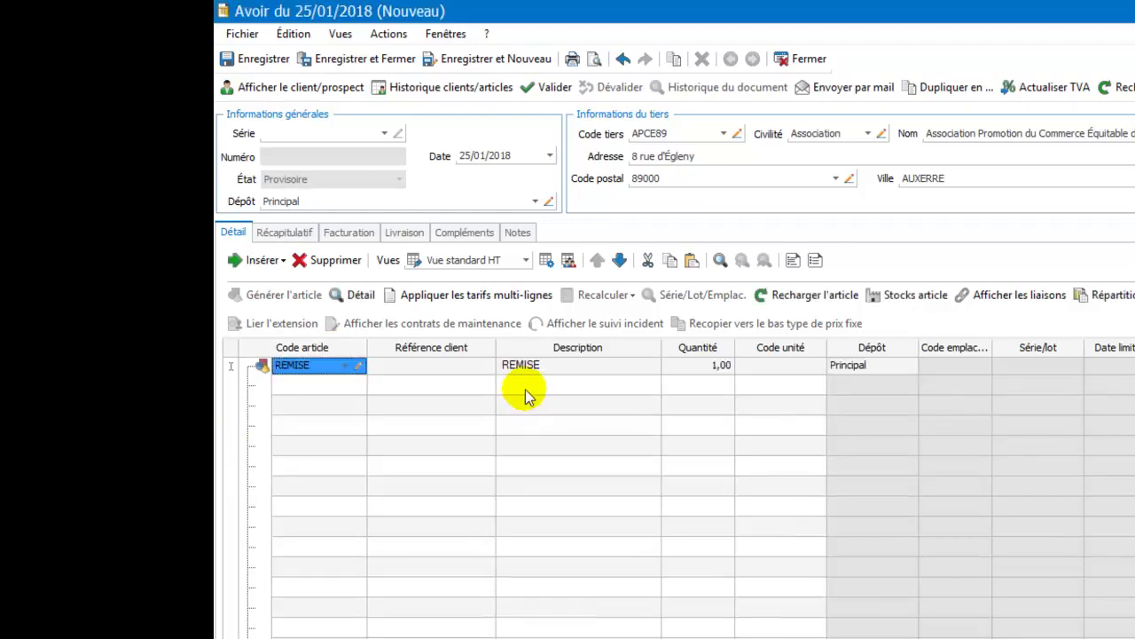
Step: Enter the description "Remise oubliée sur facture n°0001" on the second line of the credit note
left_click(521, 385)
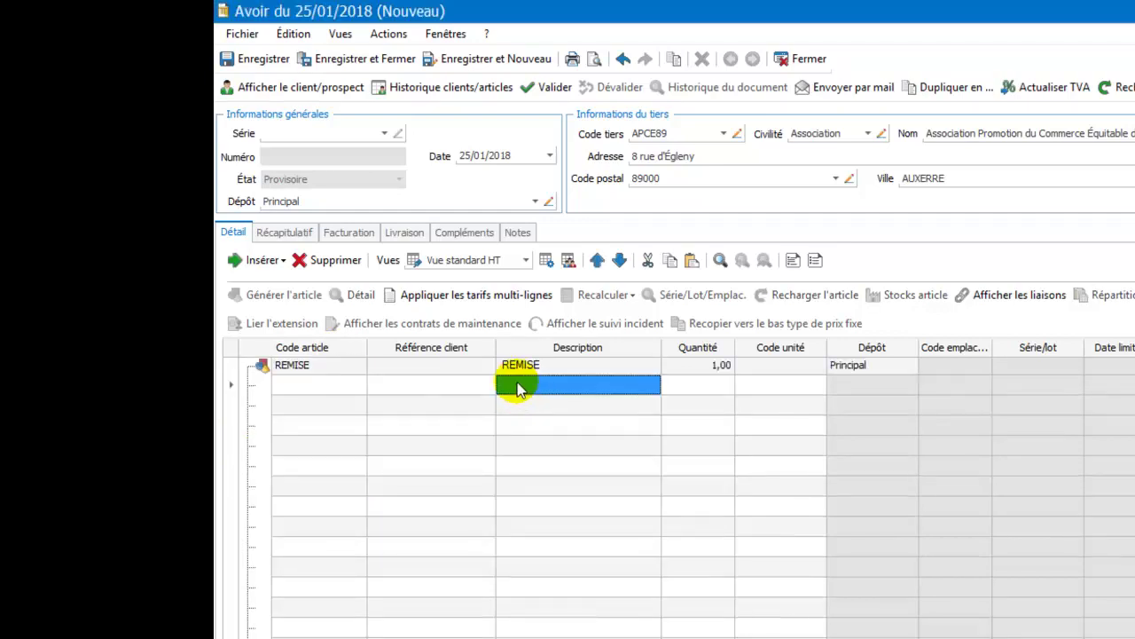
left_click(521, 389)
type("Remise oubliée sur facture")
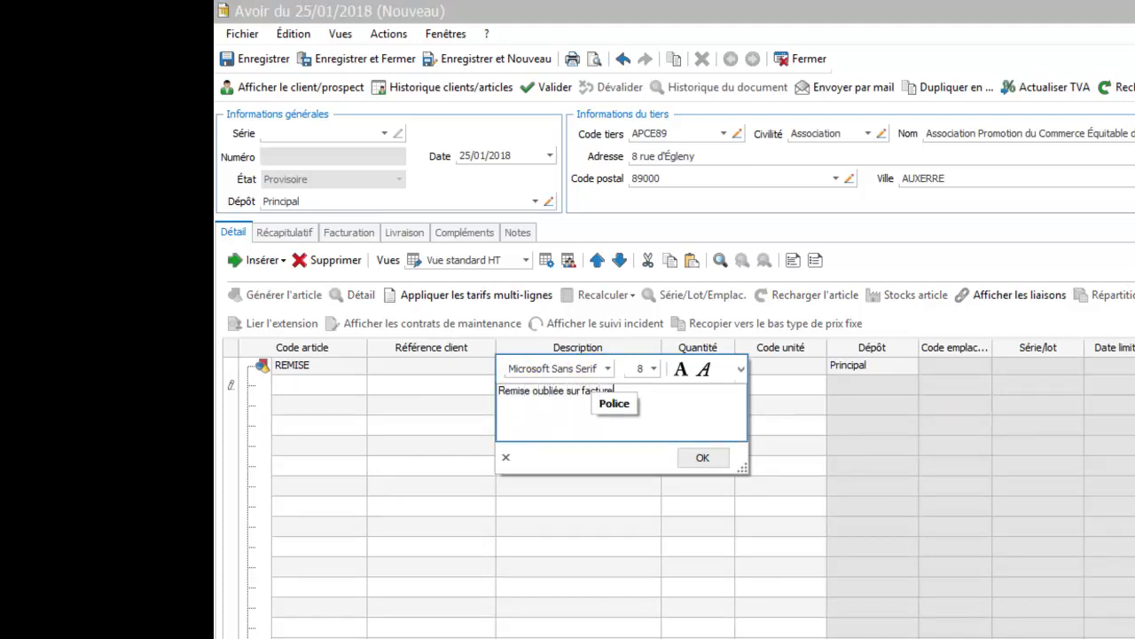
type(" n°0001")
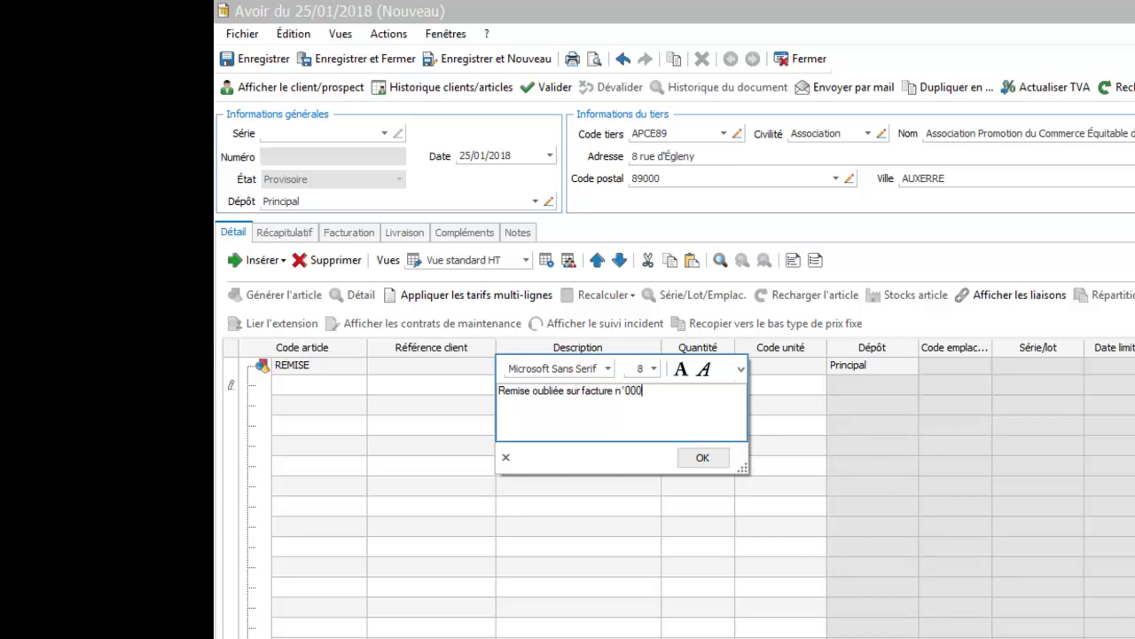
left_click(700, 457)
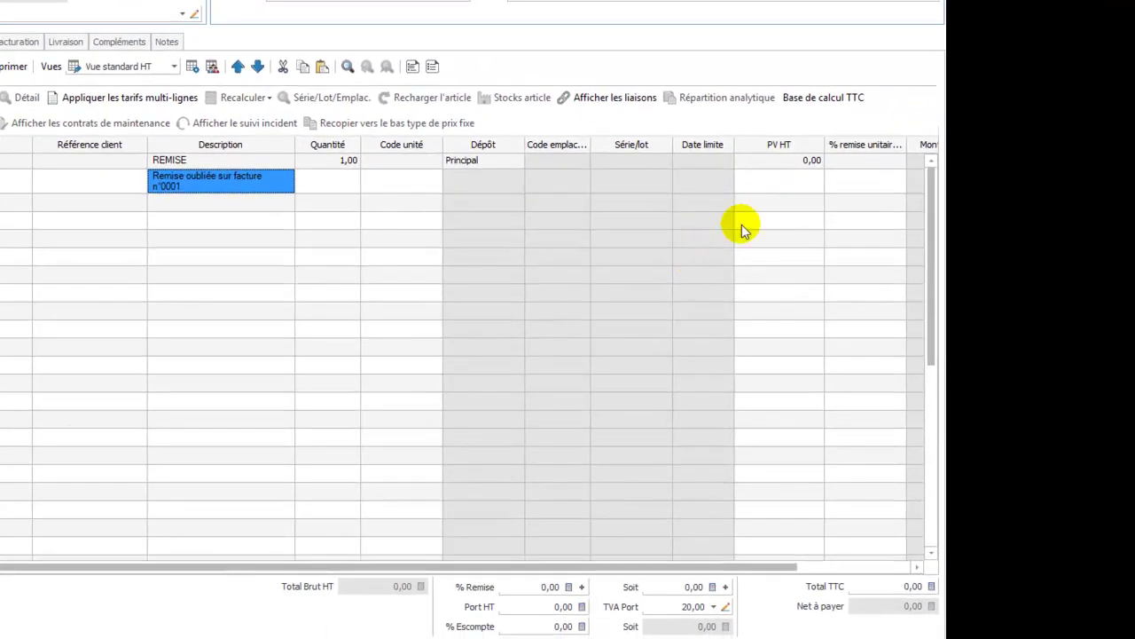
Step: Set the REMISE line's price excluding tax to 2,79 and its VAT rate to 5,50
left_click(922, 227)
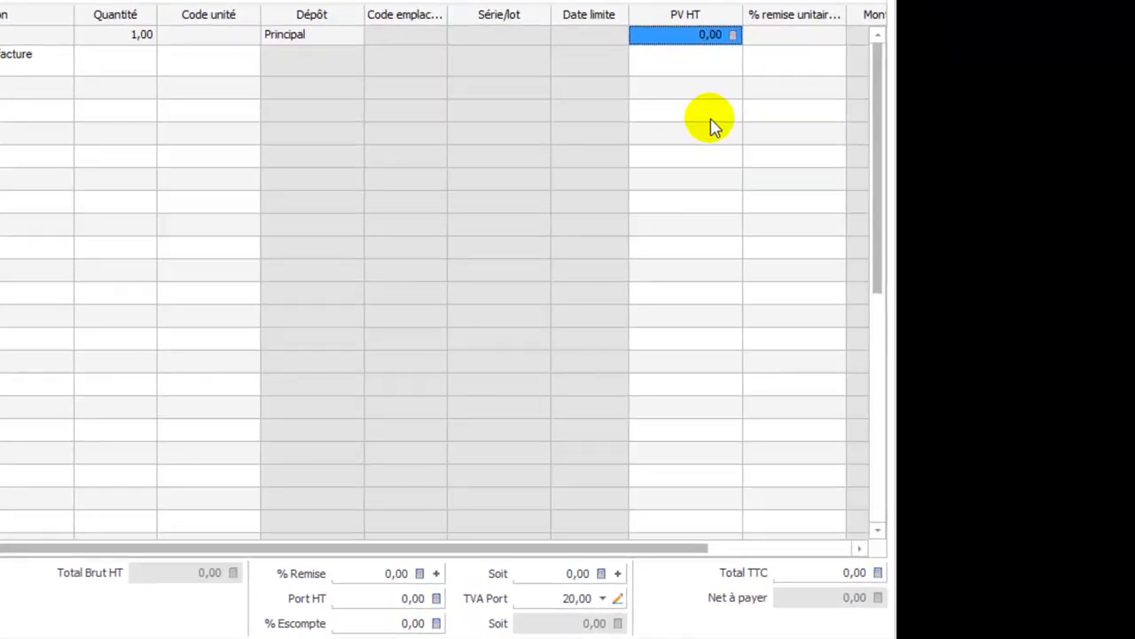
type("2,79")
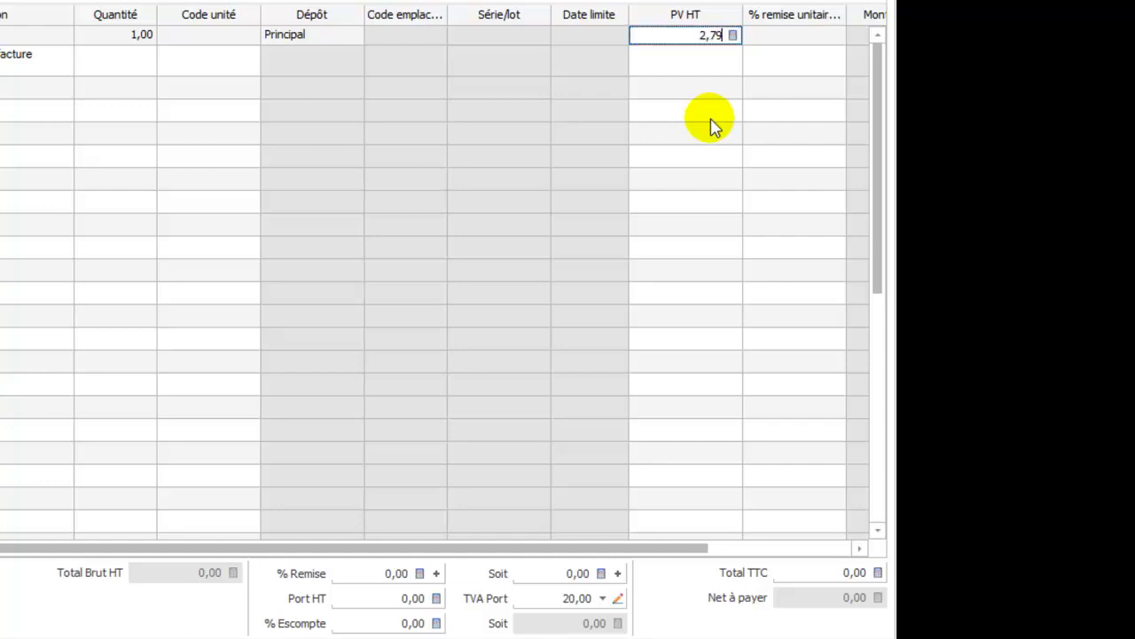
key("Tab")
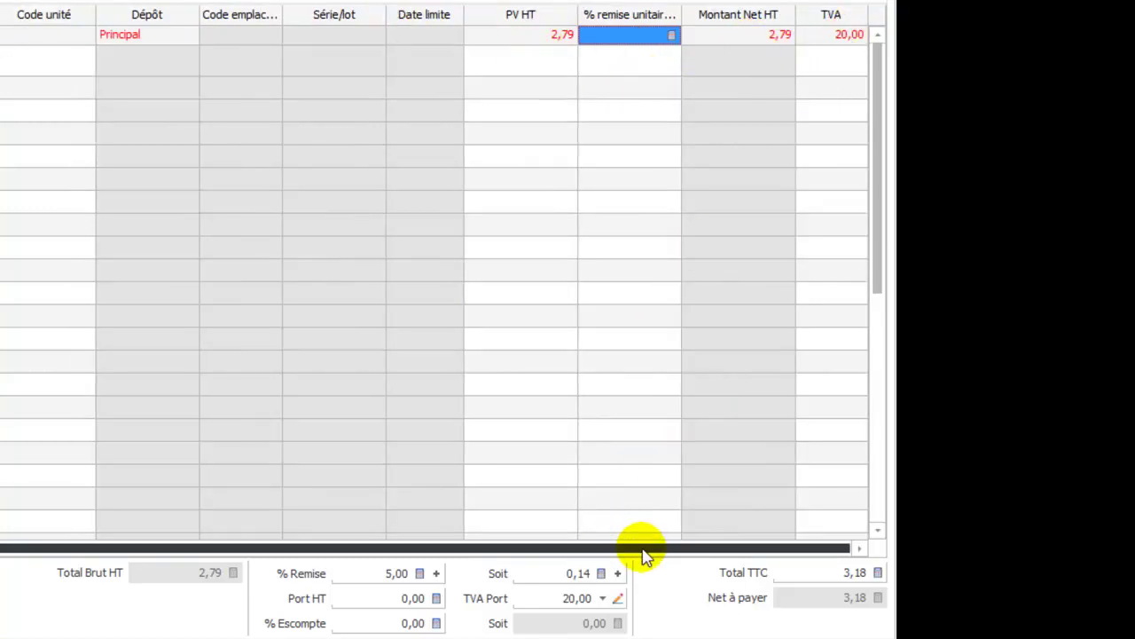
left_click(825, 35)
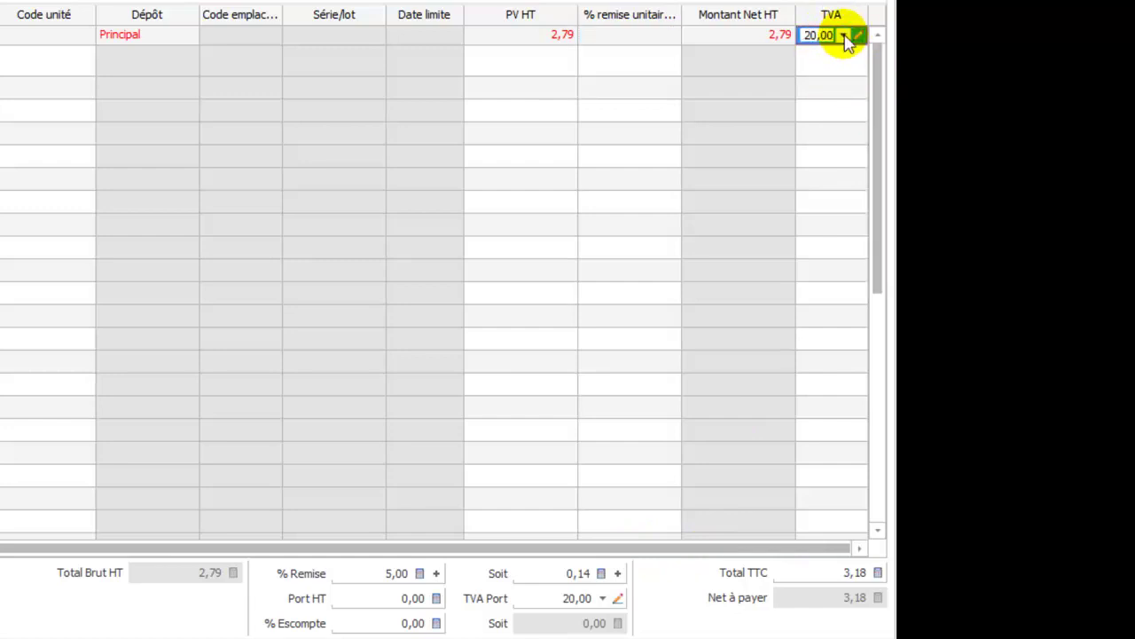
left_click(844, 37)
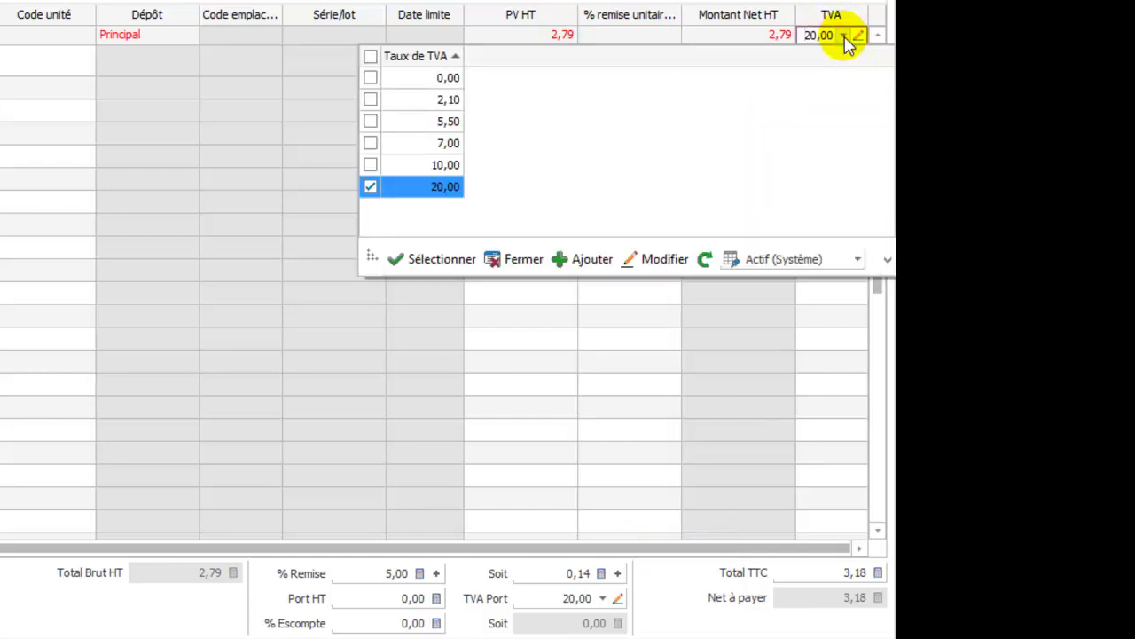
left_click(408, 121)
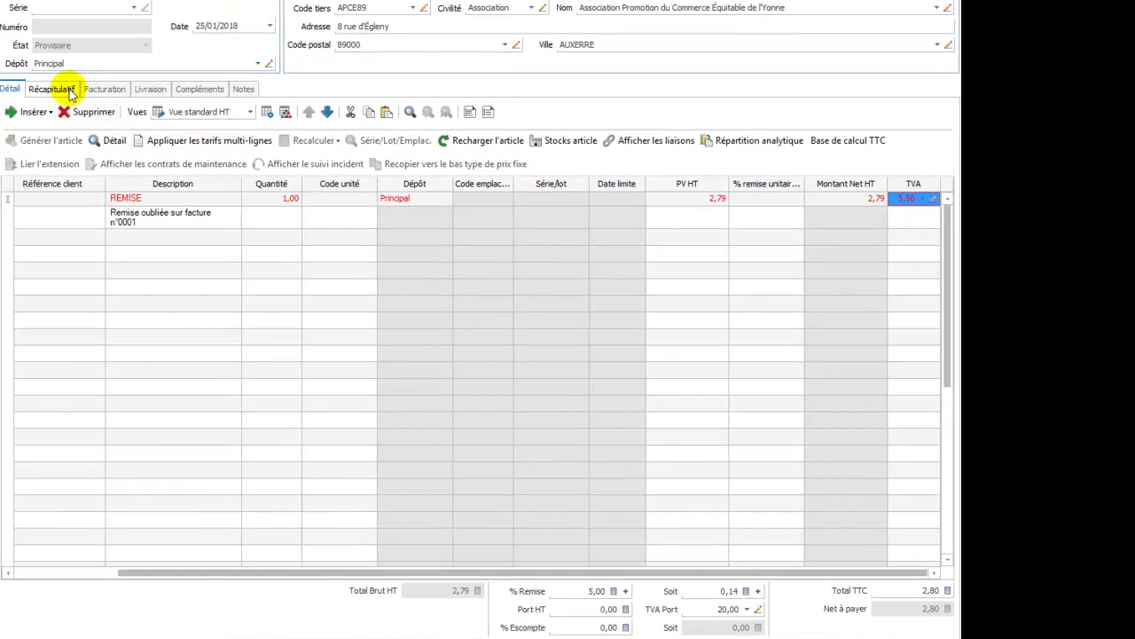
Step: Check the credit note's totals and VAT summary, and save and close the credit note as provisional
left_click(70, 91)
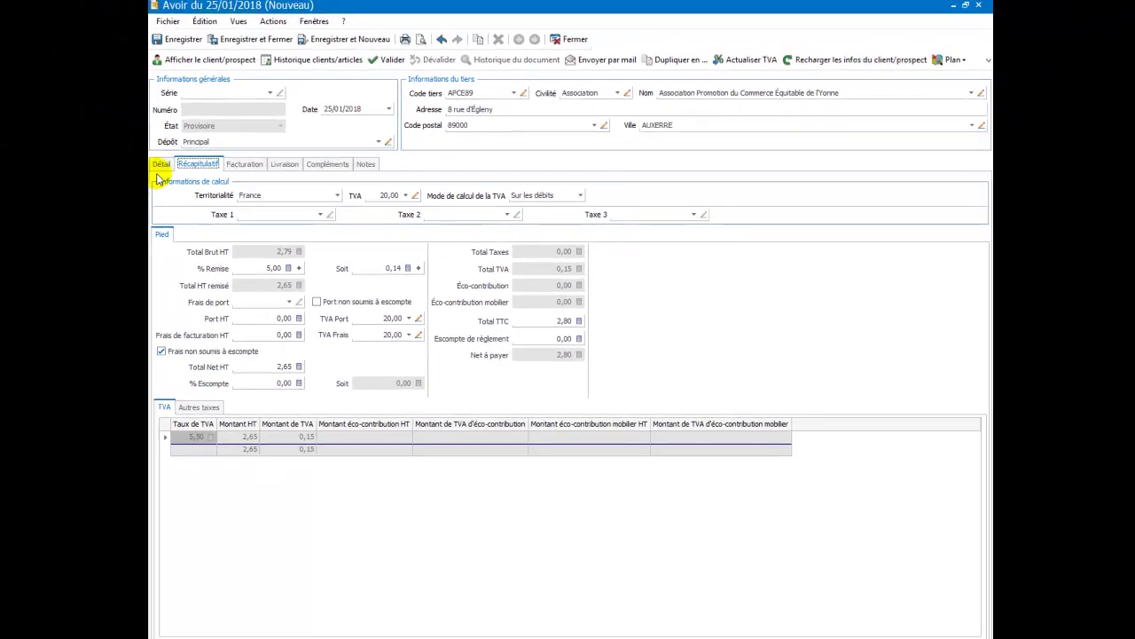
left_click(160, 165)
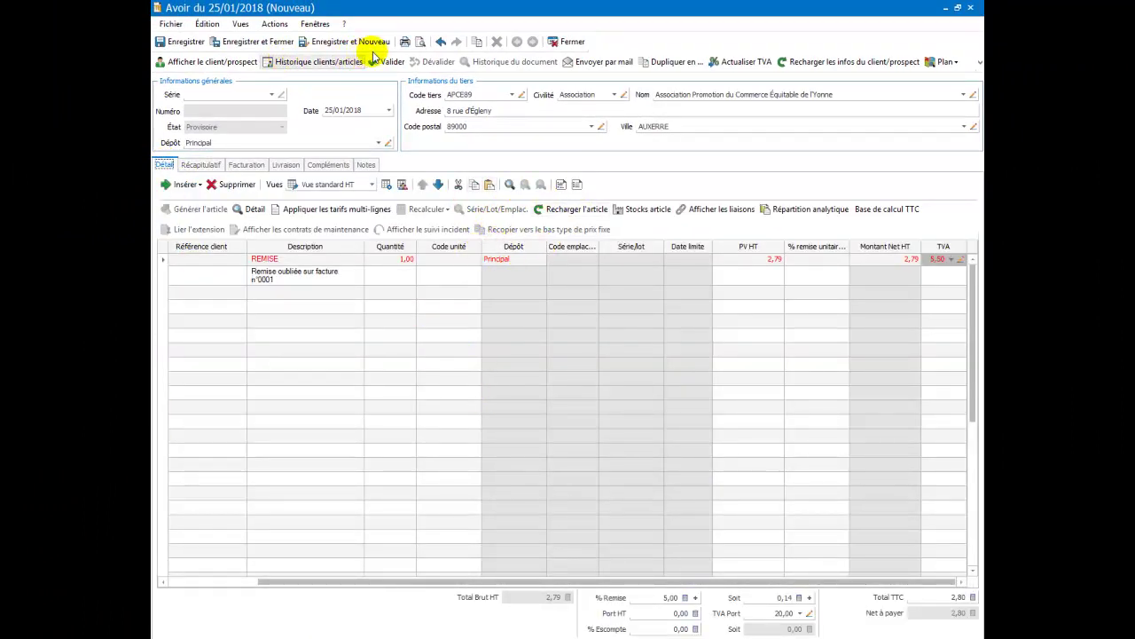
left_click(189, 42)
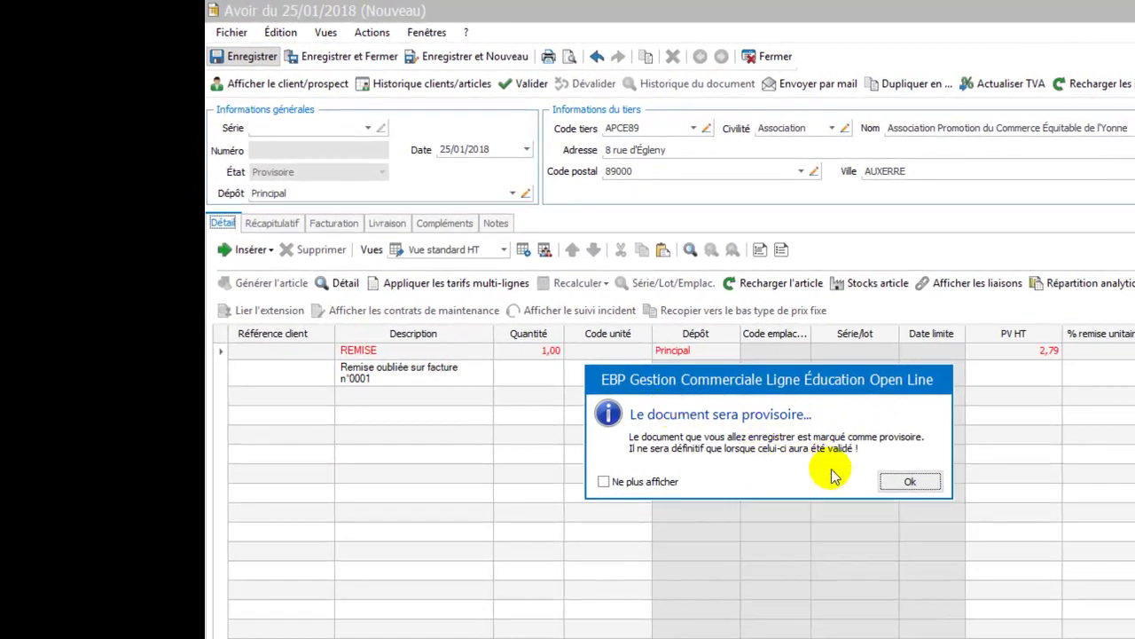
left_click(905, 482)
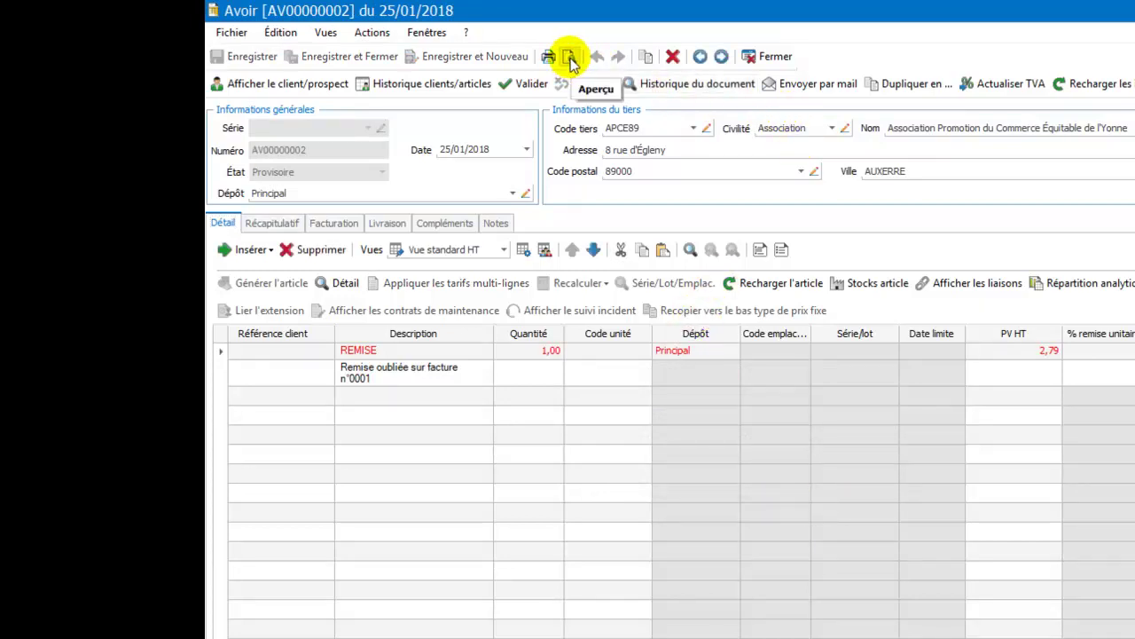
left_click(758, 59)
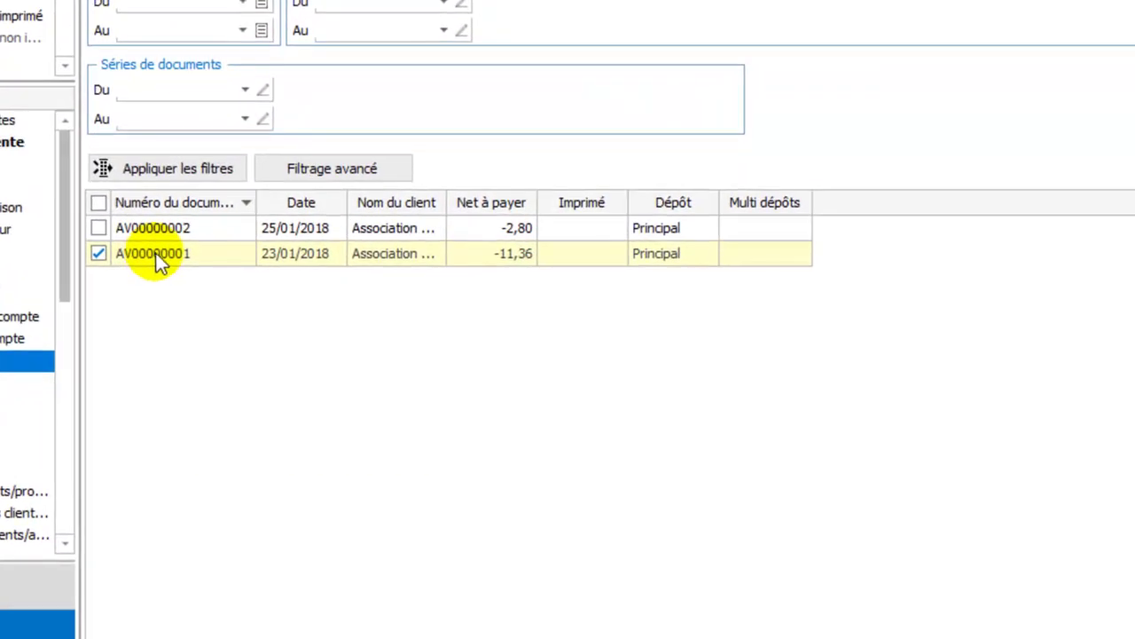
Step: Validate the credit note dated 23/01/2018 in the list of credit notes
right_click(158, 259)
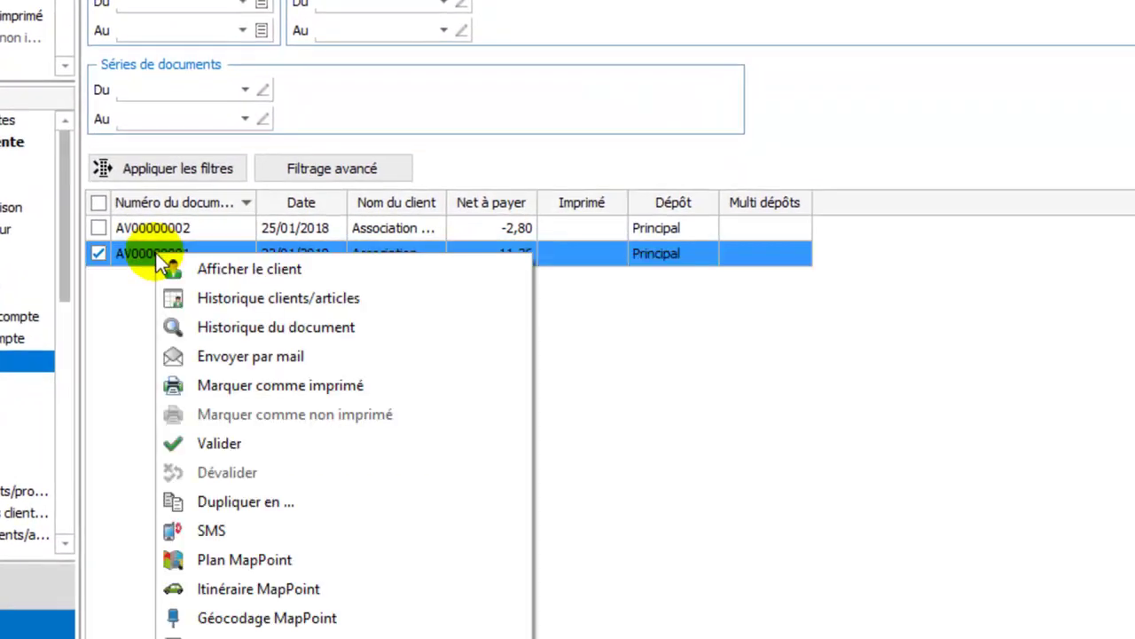
left_click(234, 447)
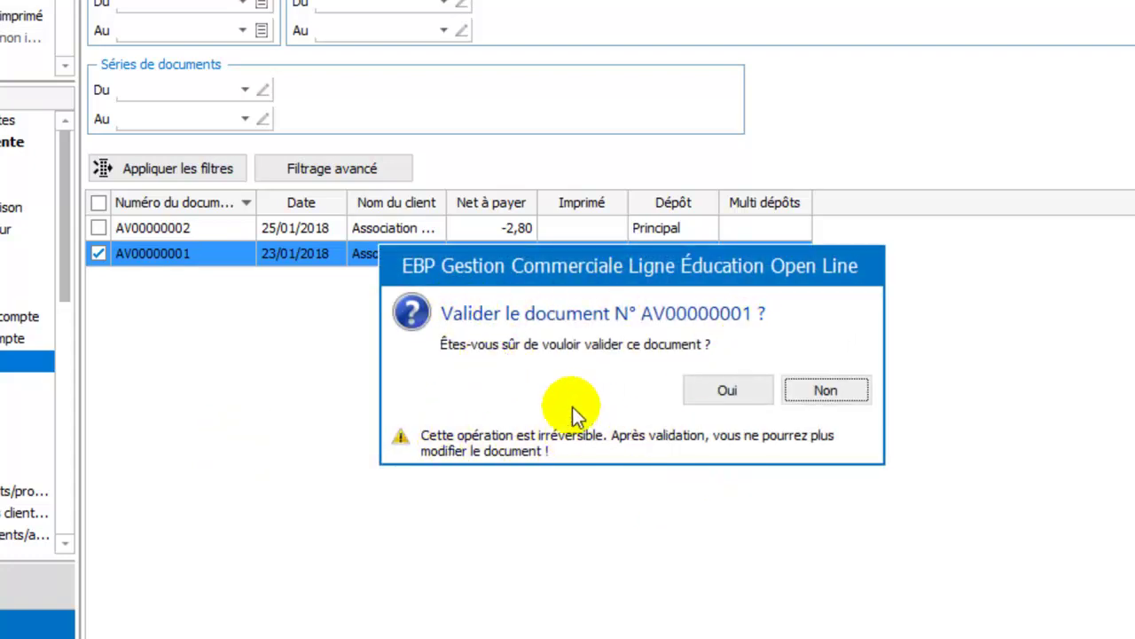
left_click(741, 390)
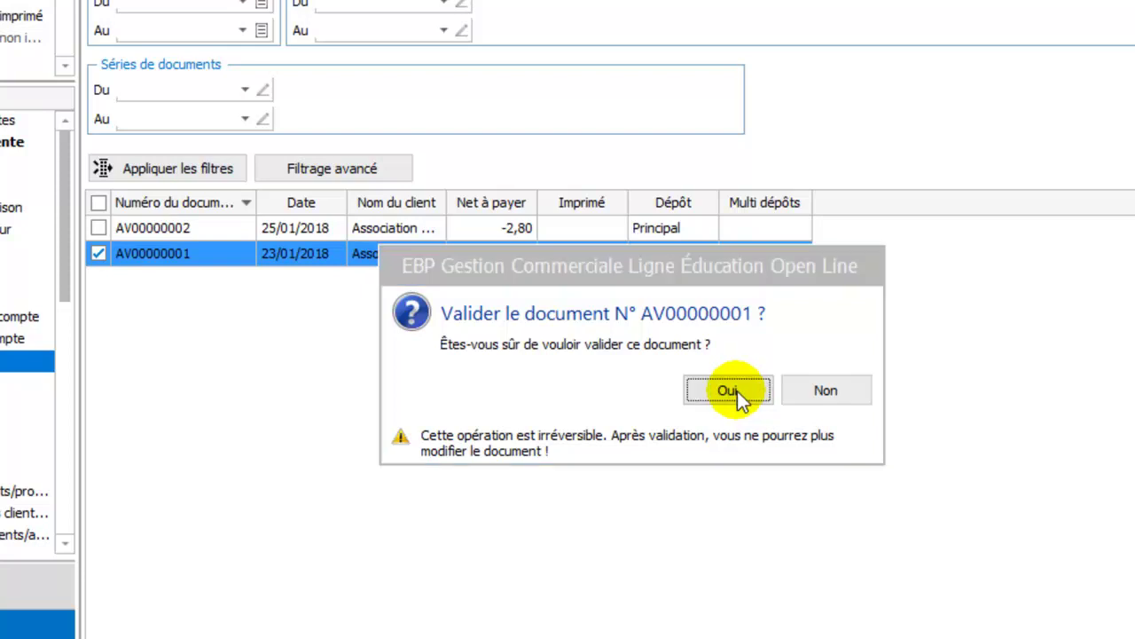
Step: Validate the credit note dated 25/01/2018 and go back to the start screen
left_click(128, 227)
right_click(129, 227)
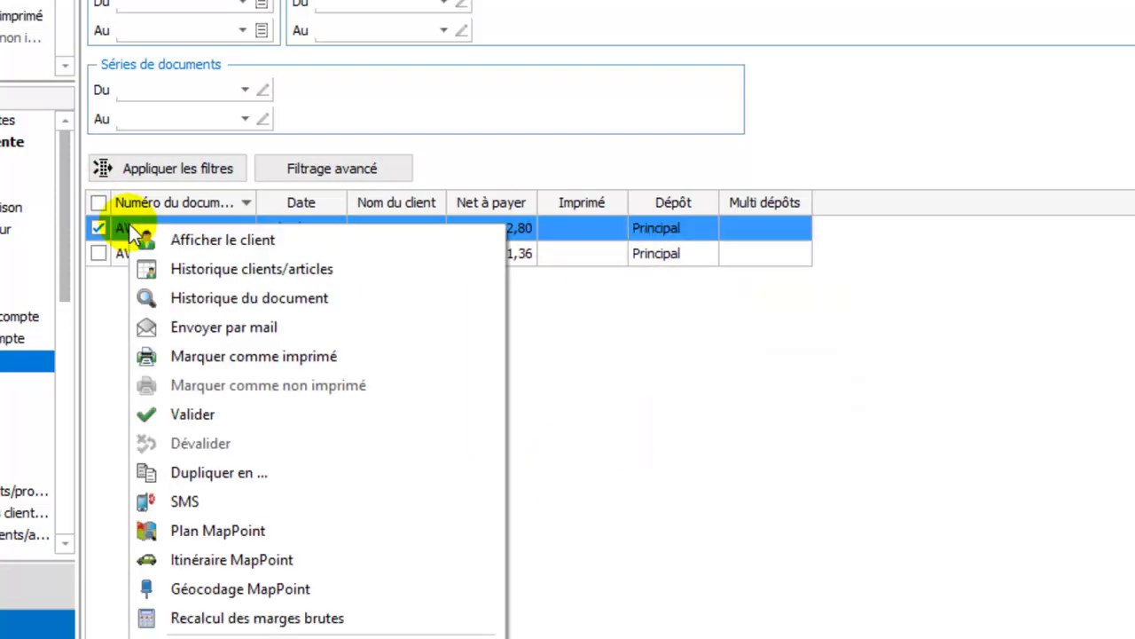
left_click(209, 414)
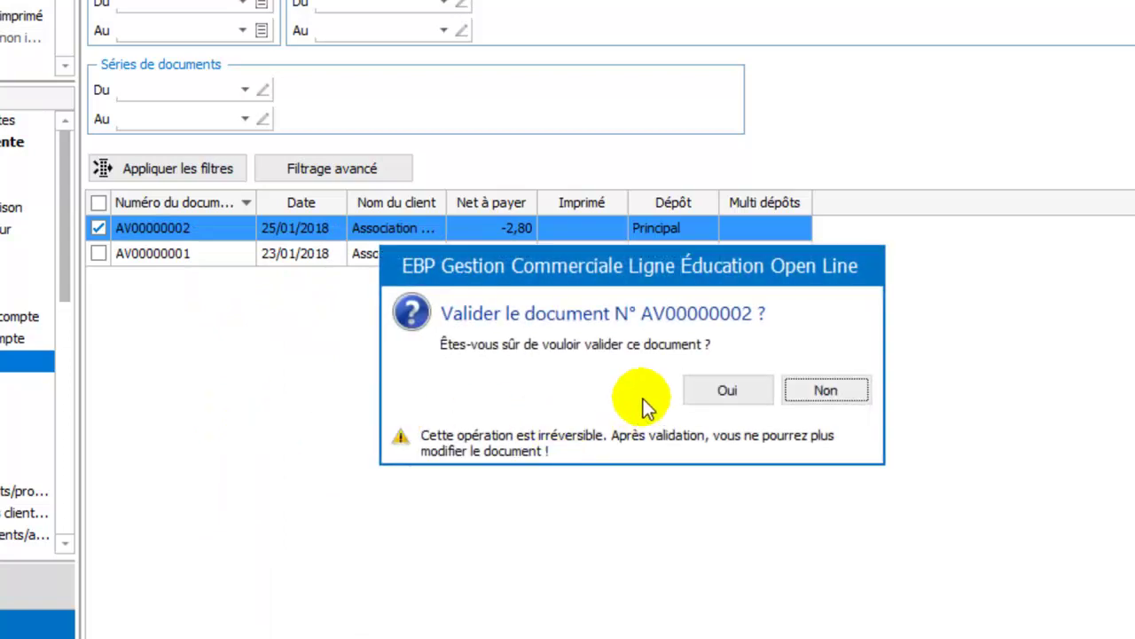
left_click(724, 392)
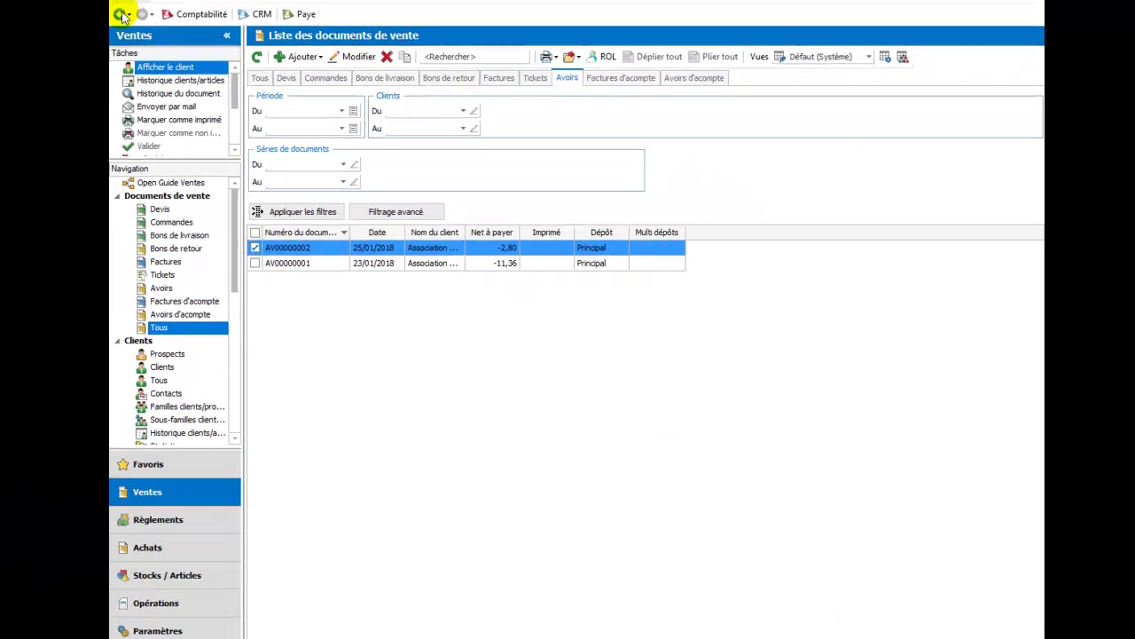
left_click(160, 43)
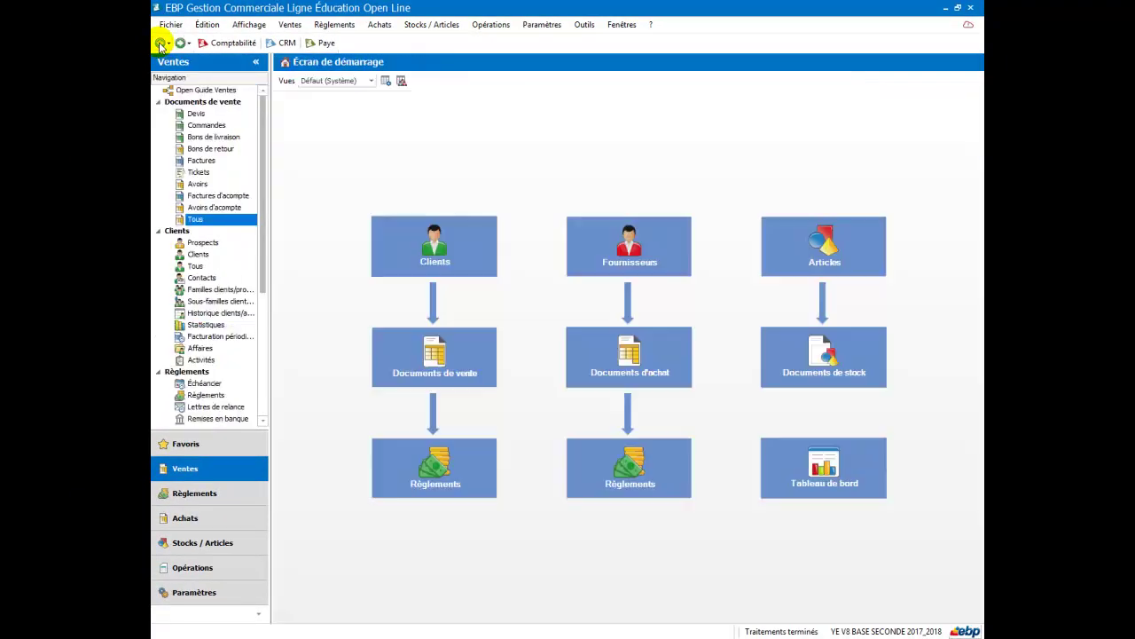